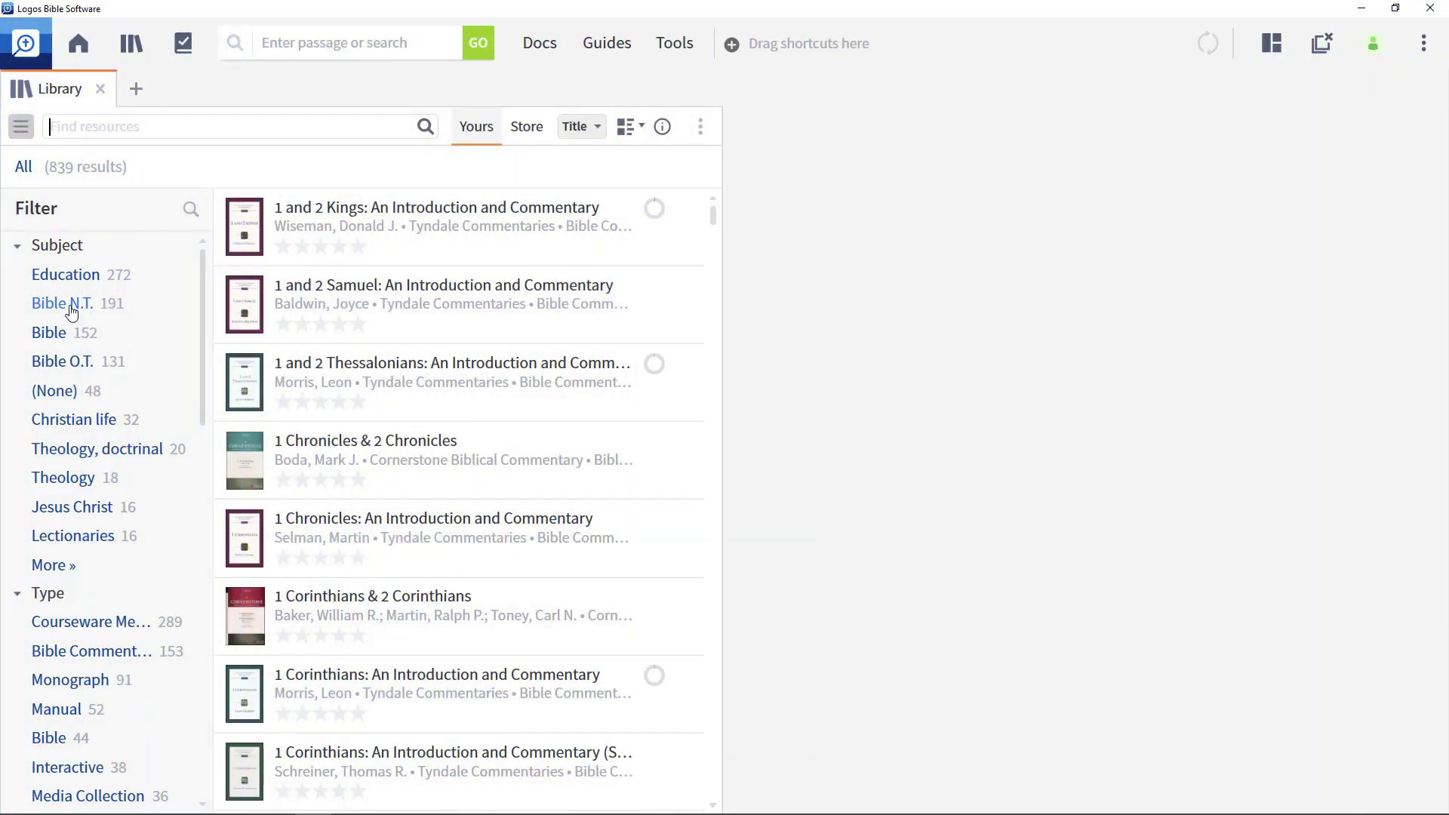
Filter the library to Bible N.T. and Bible Commentary, and add the ESV to the preferred resources
{"action": "left_click", "coordinate": [70, 306]}
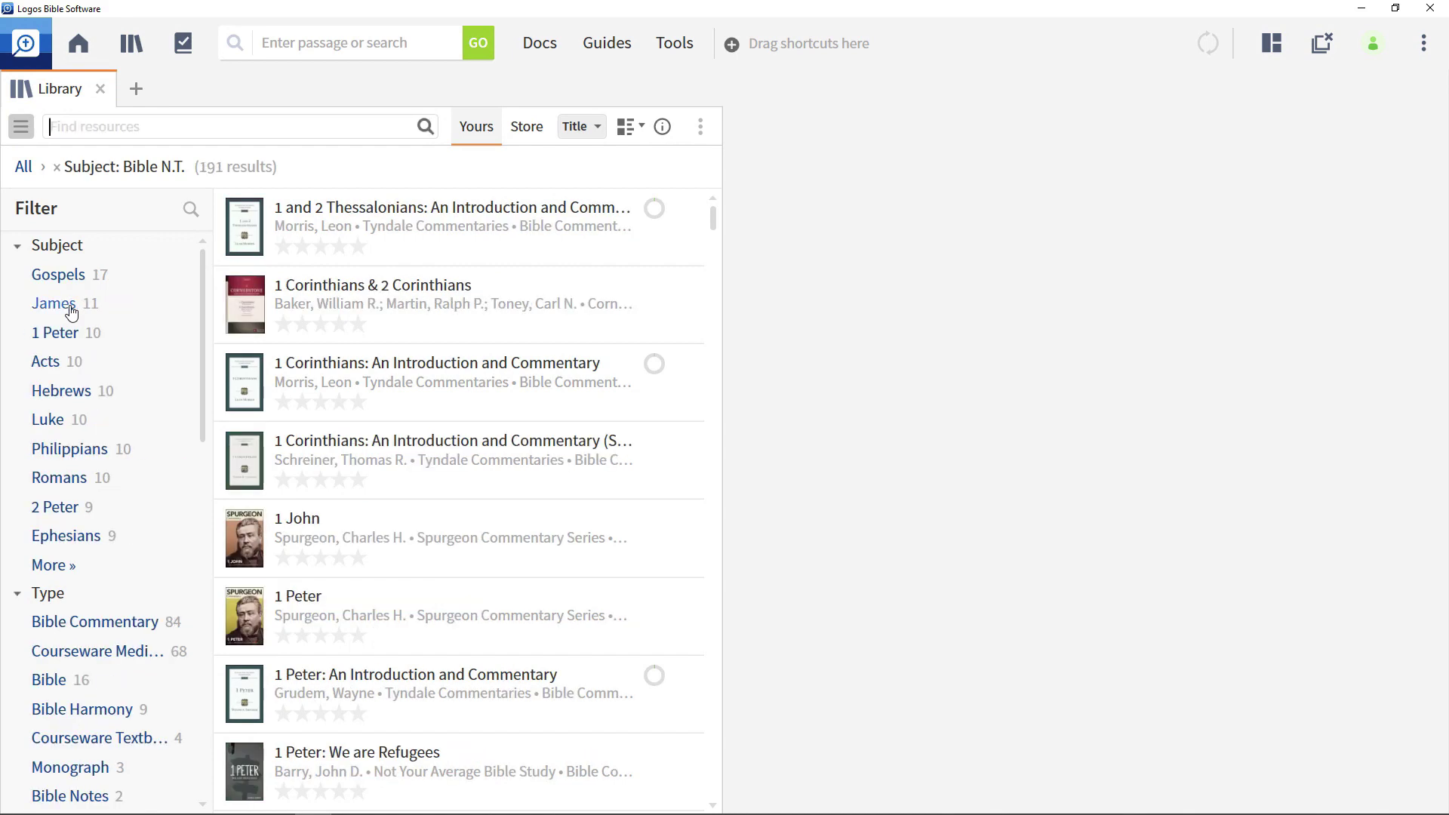
{"action": "left_click", "coordinate": [68, 632]}
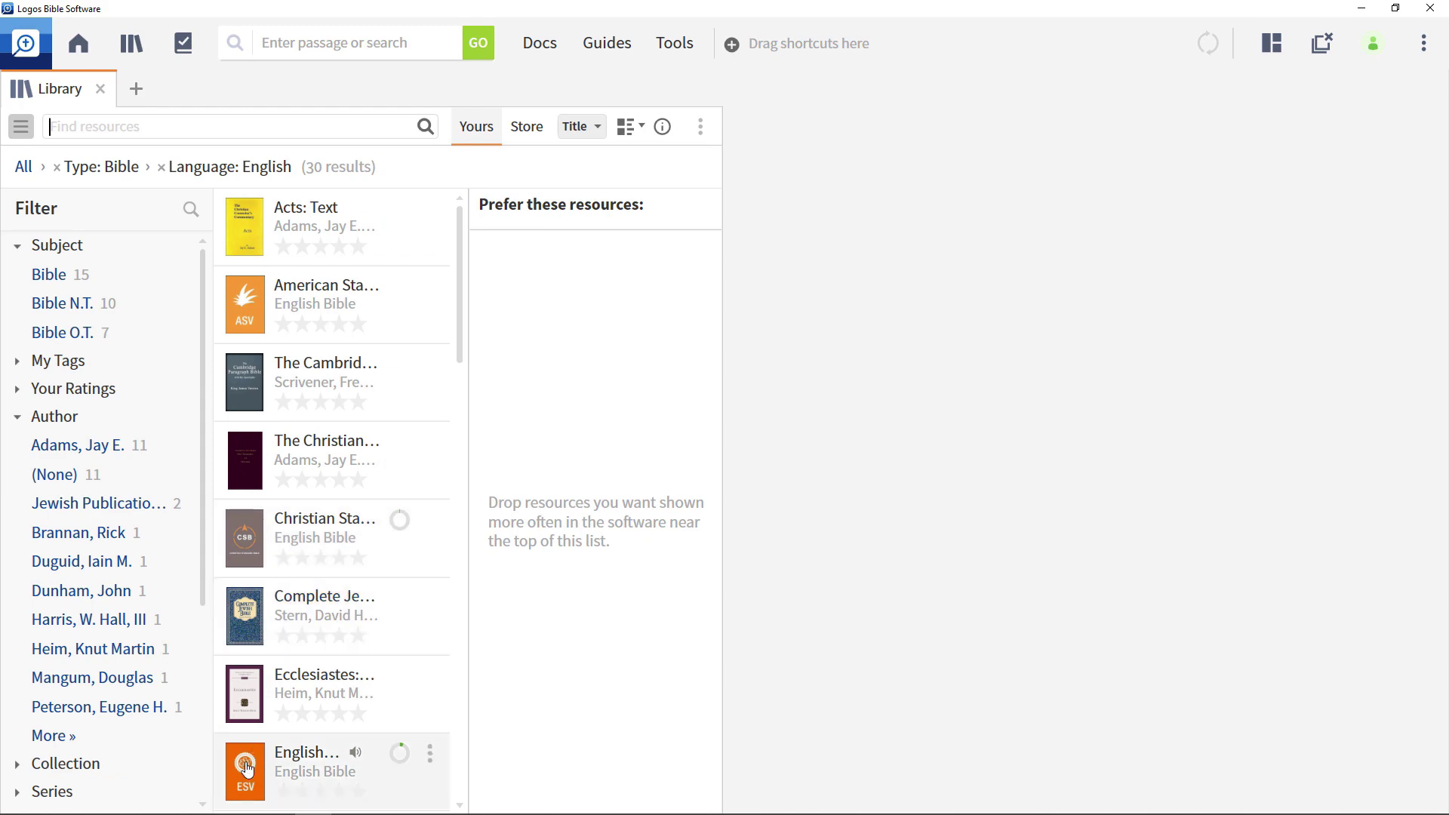
{"action": "left_click_drag", "start_coordinate": [249, 754], "coordinate": [548, 291]}
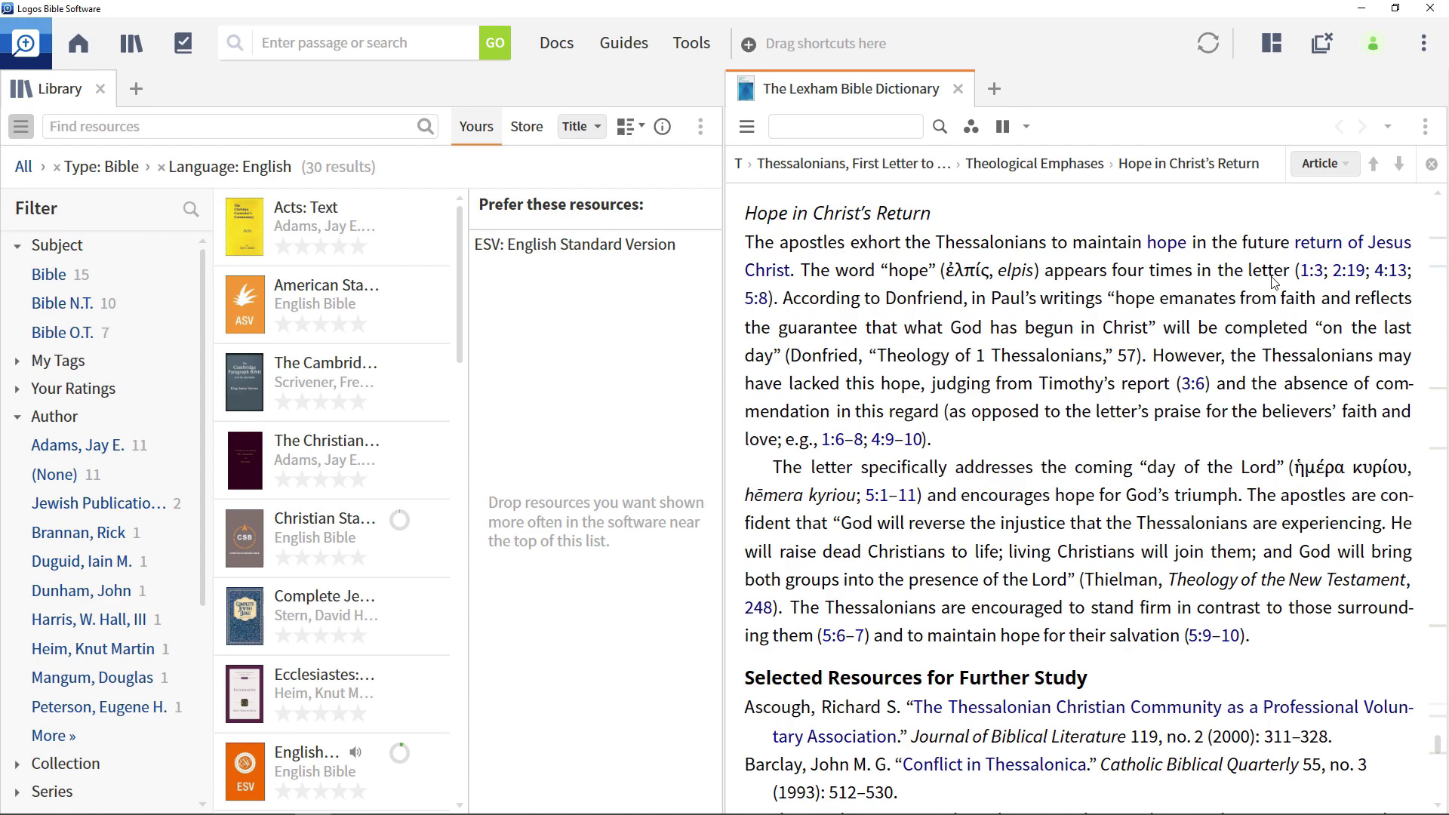
{"action": "mouse_move", "coordinate": [1314, 275]}
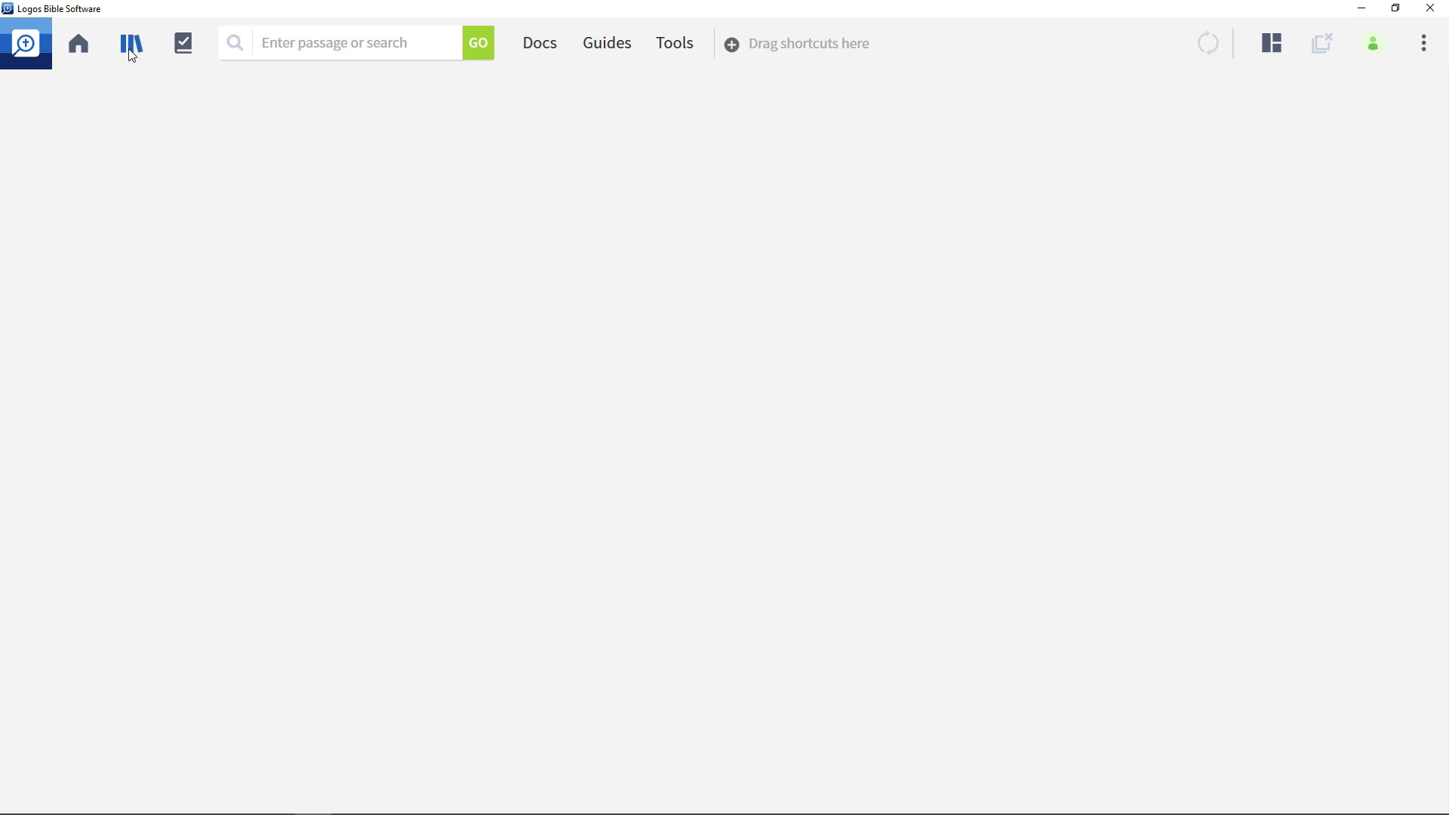
Dock the Library as a tab in the left half of the workspace, showing 839 resources
{"action": "left_click", "coordinate": [132, 47]}
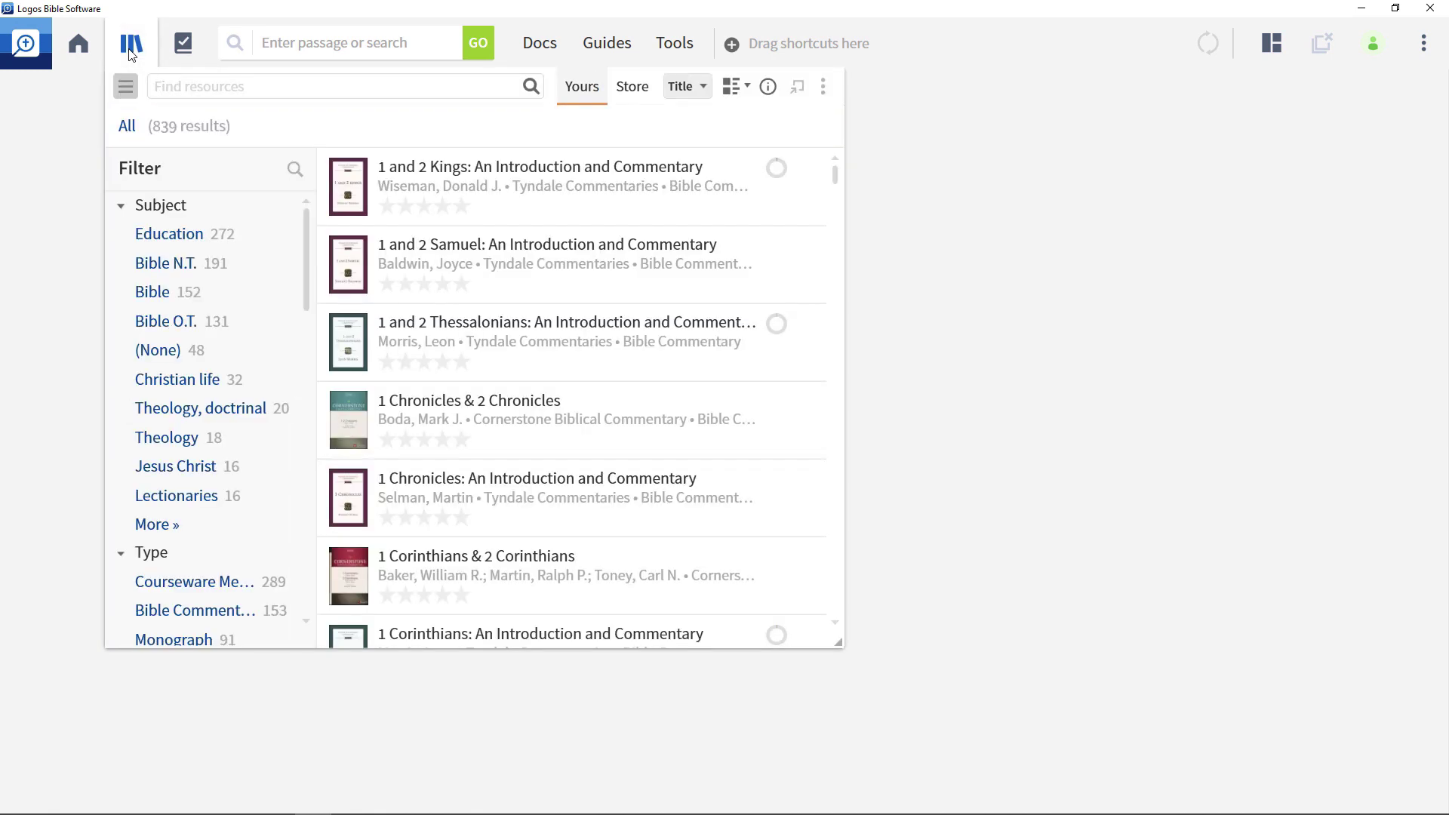
{"action": "left_click", "coordinate": [132, 55]}
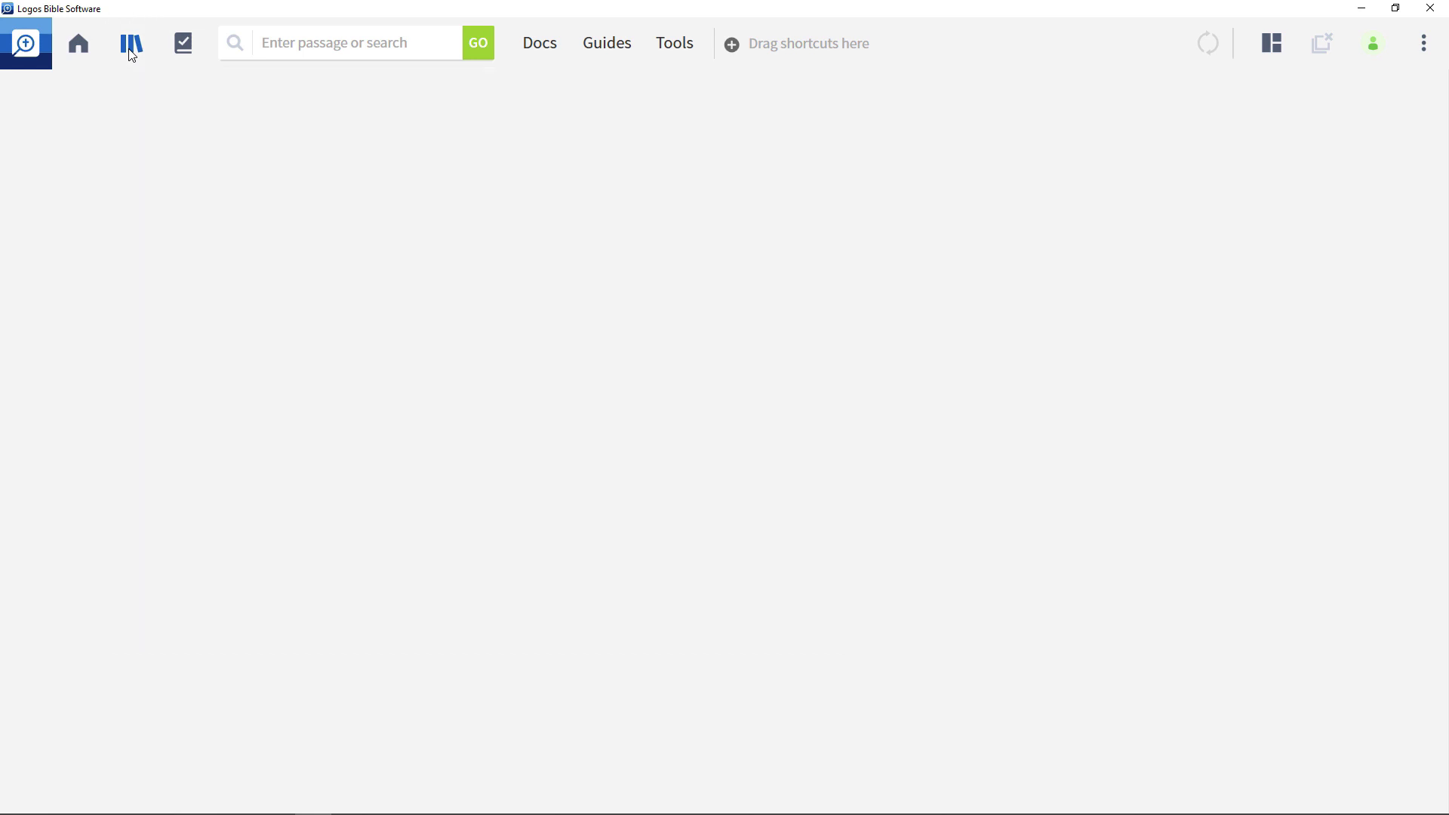
{"action": "left_click_drag", "start_coordinate": [133, 54], "coordinate": [129, 92]}
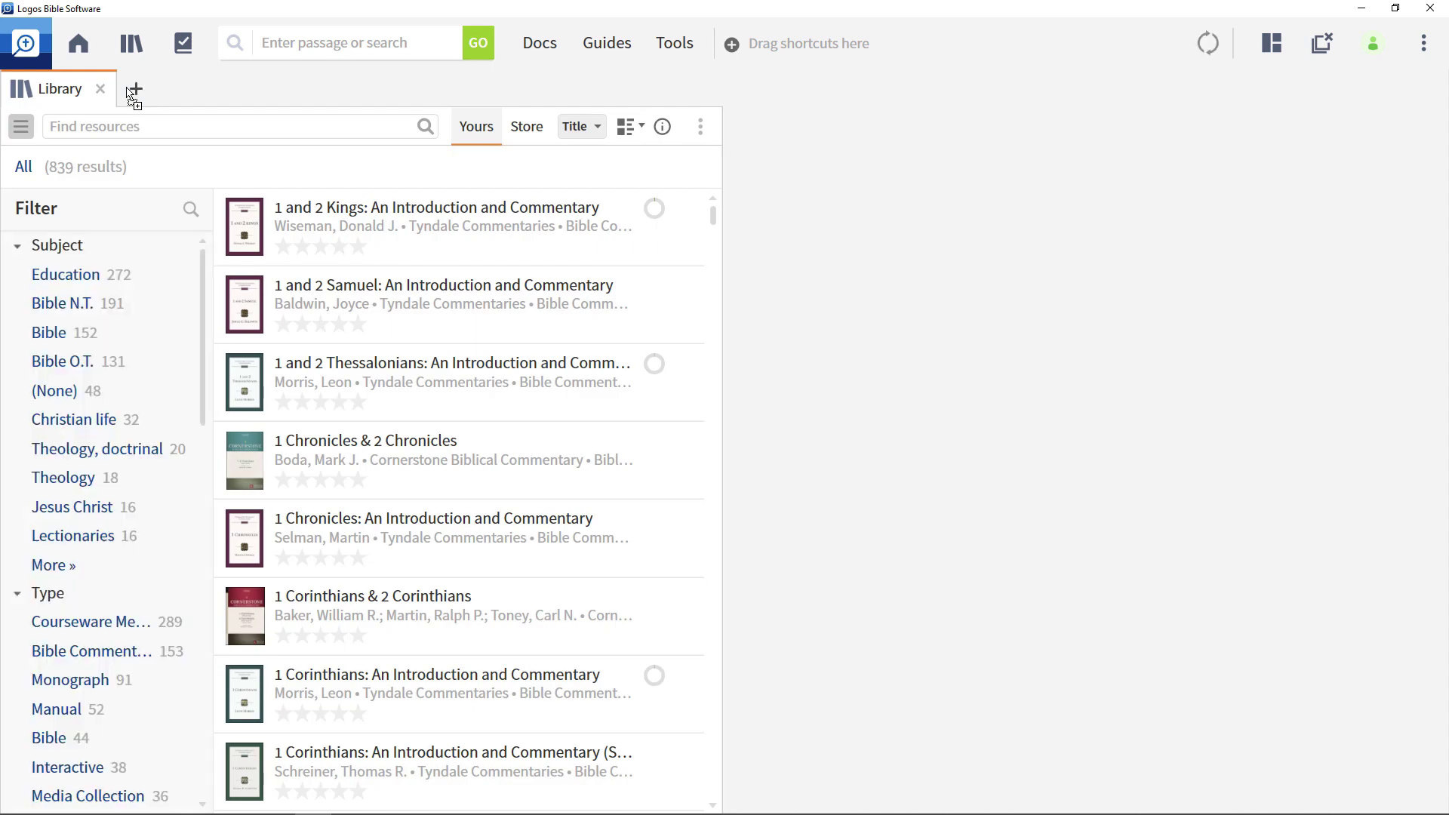
{"action": "left_click", "coordinate": [154, 128]}
{"action": "type", "text": "bock"}
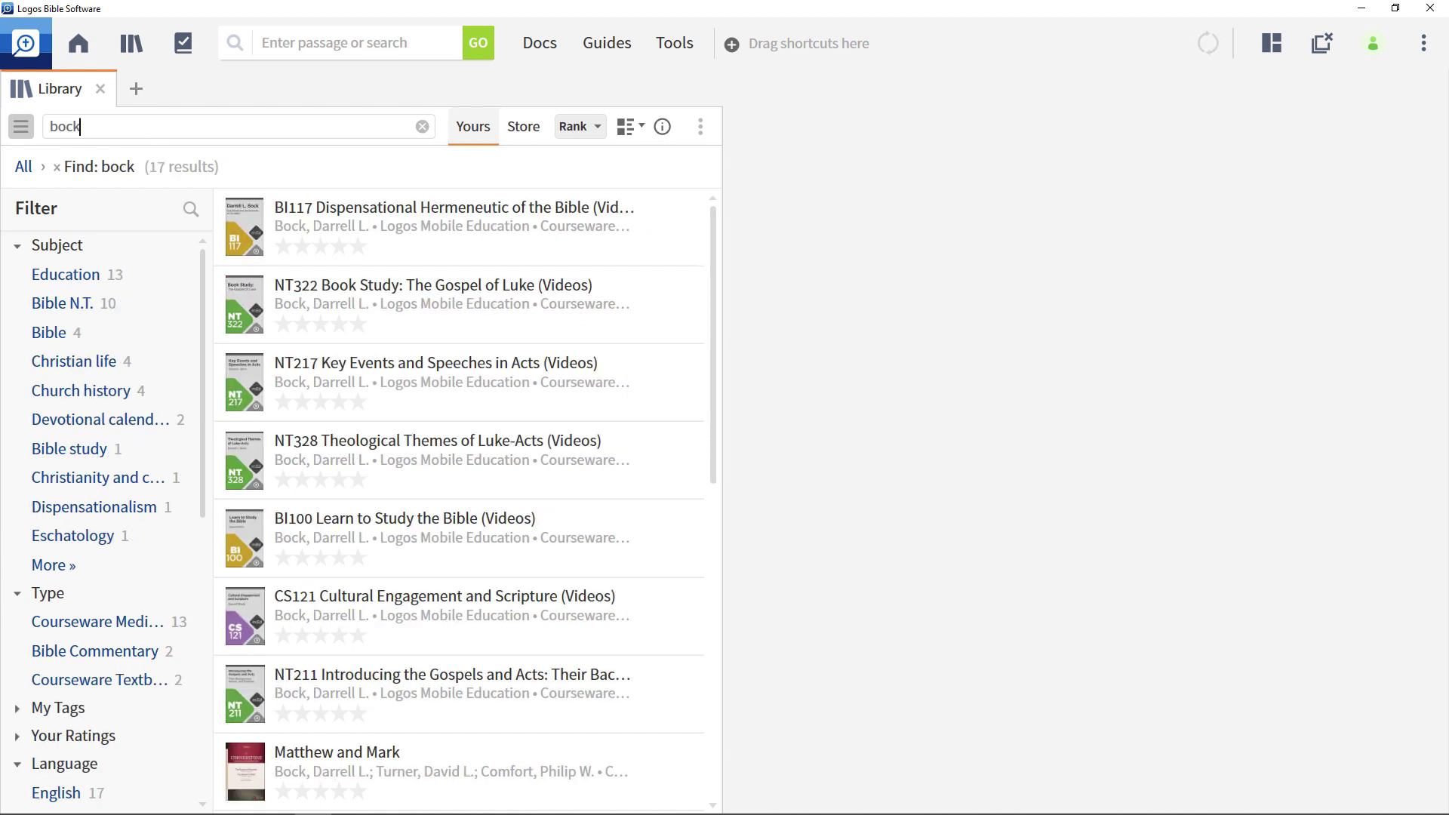
{"action": "key", "text": "ctrl+a"}
{"action": "key", "text": "BackSpace"}
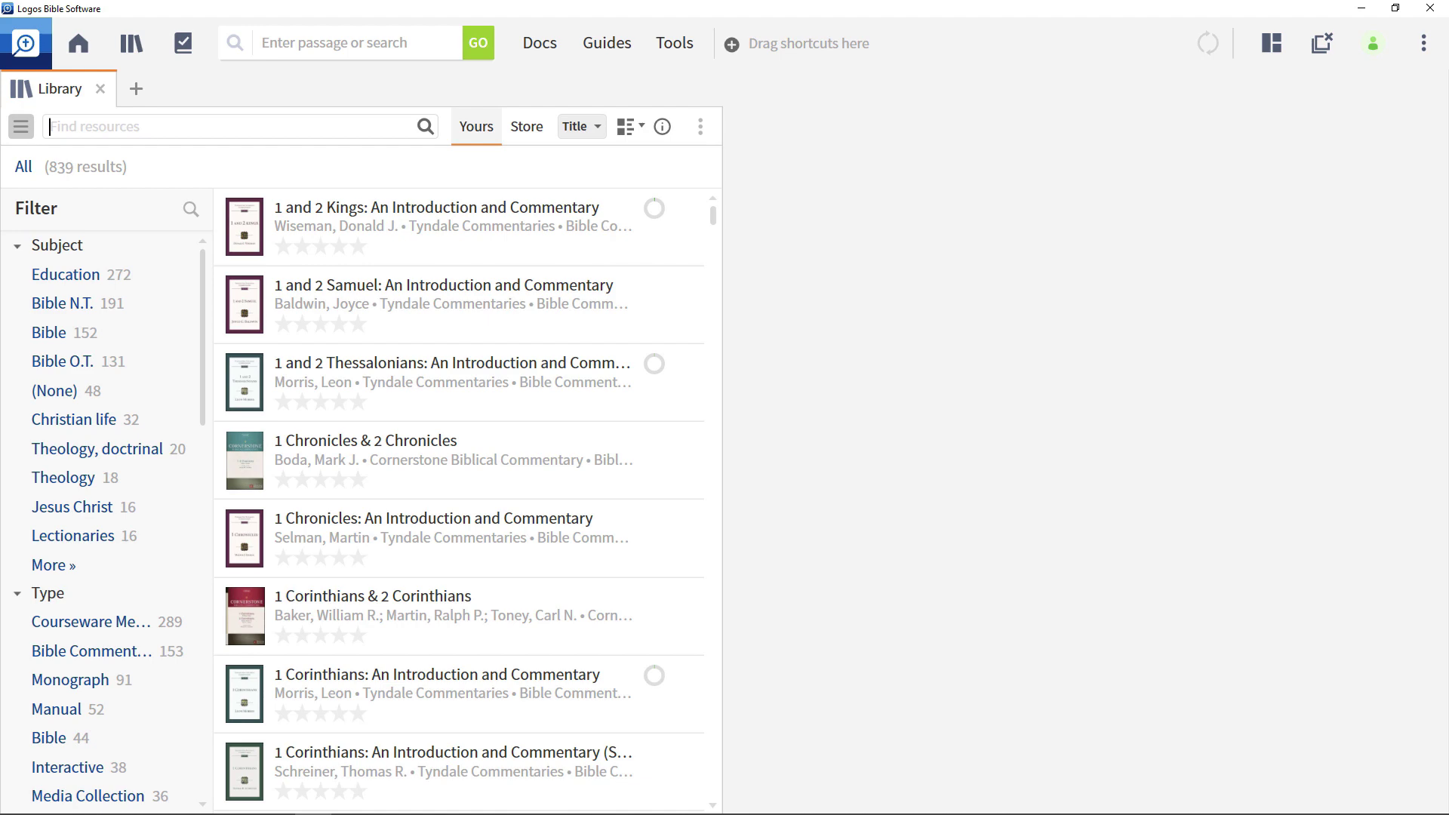
{"action": "scroll", "coordinate": [133, 323], "scroll_direction": "down", "scroll_amount": 3}
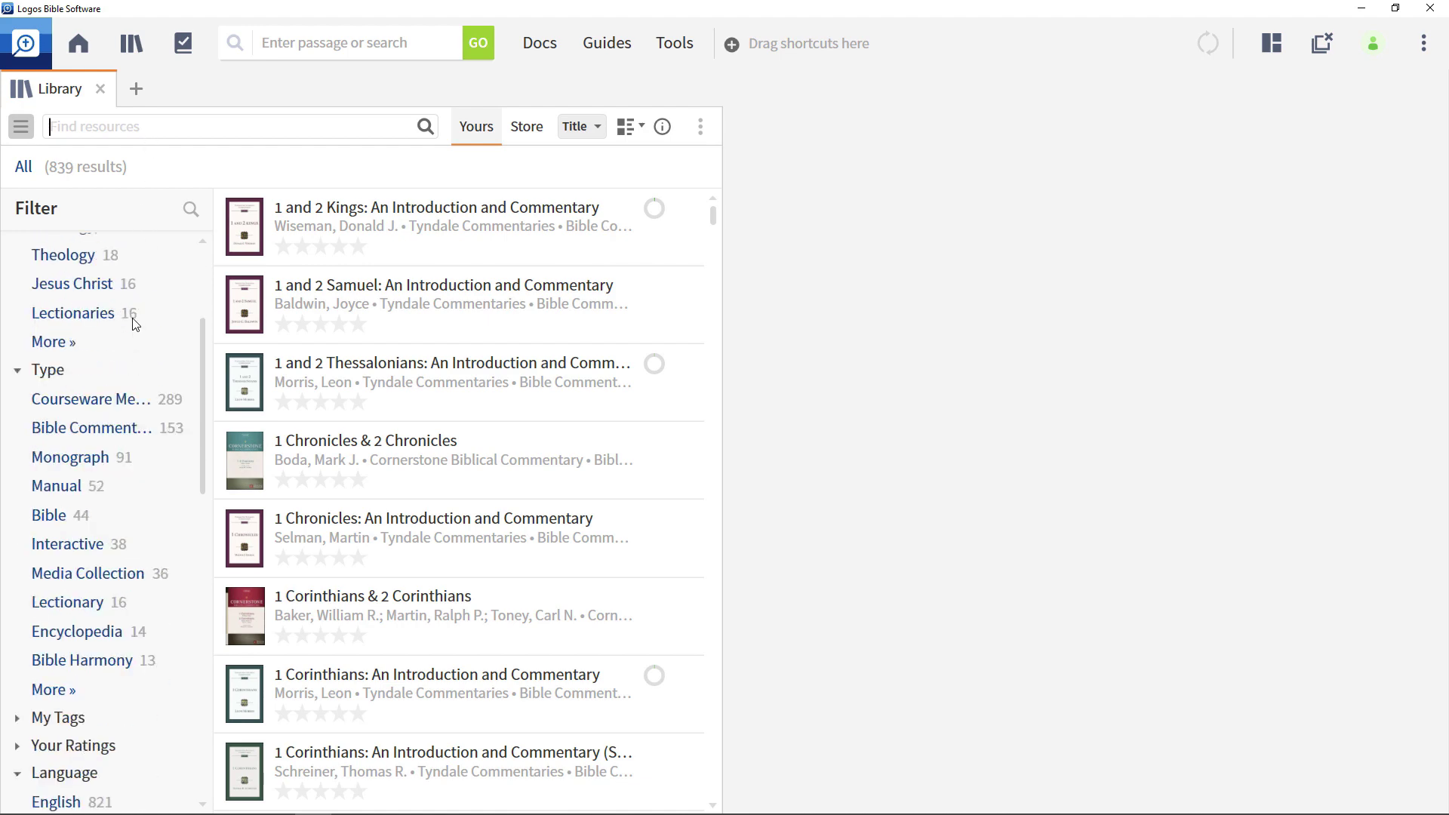
{"action": "scroll", "coordinate": [135, 324], "scroll_direction": "down", "scroll_amount": 2}
{"action": "scroll", "coordinate": [134, 324], "scroll_direction": "down", "scroll_amount": 4}
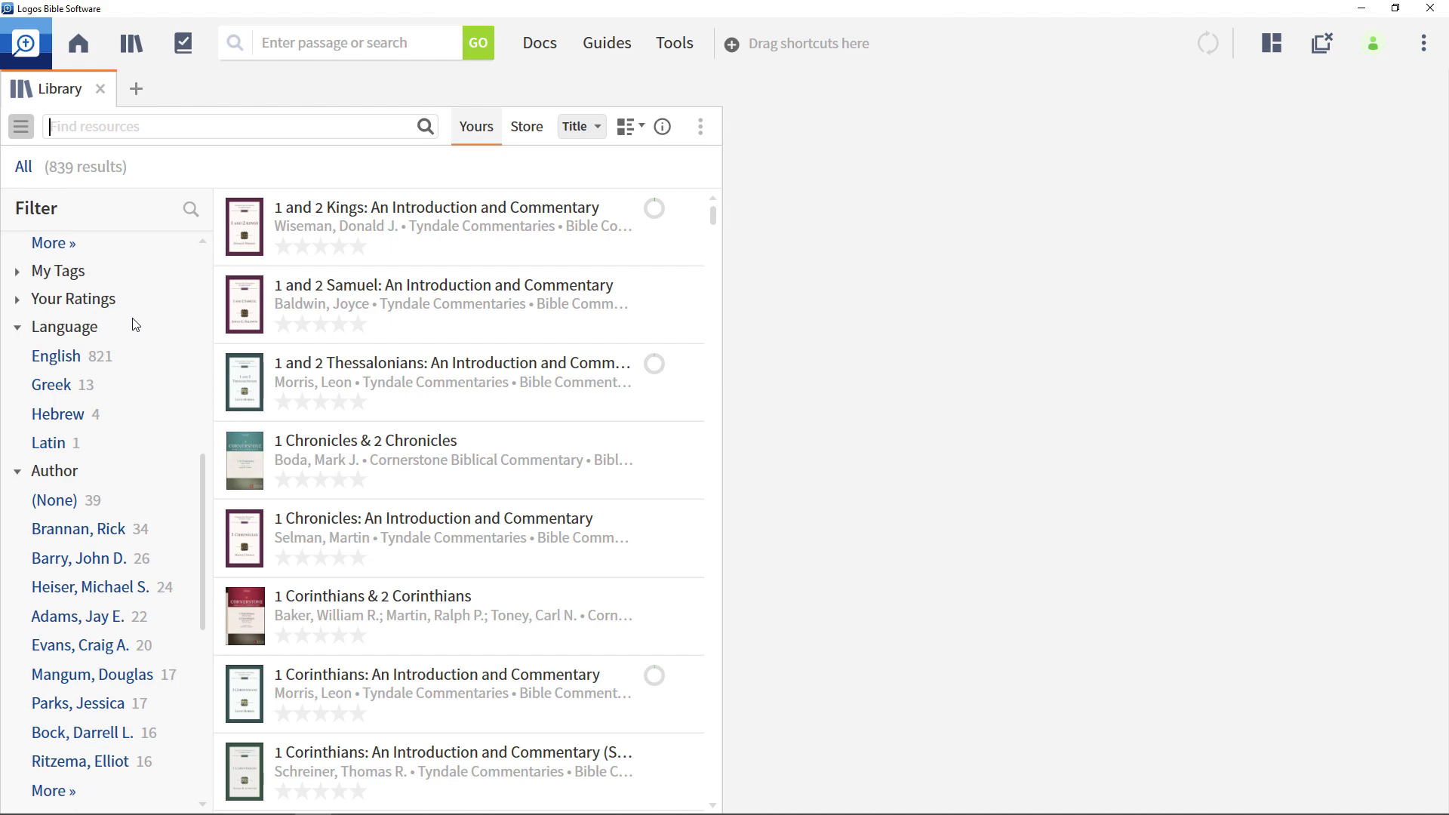
{"action": "scroll", "coordinate": [135, 325], "scroll_direction": "up", "scroll_amount": 9}
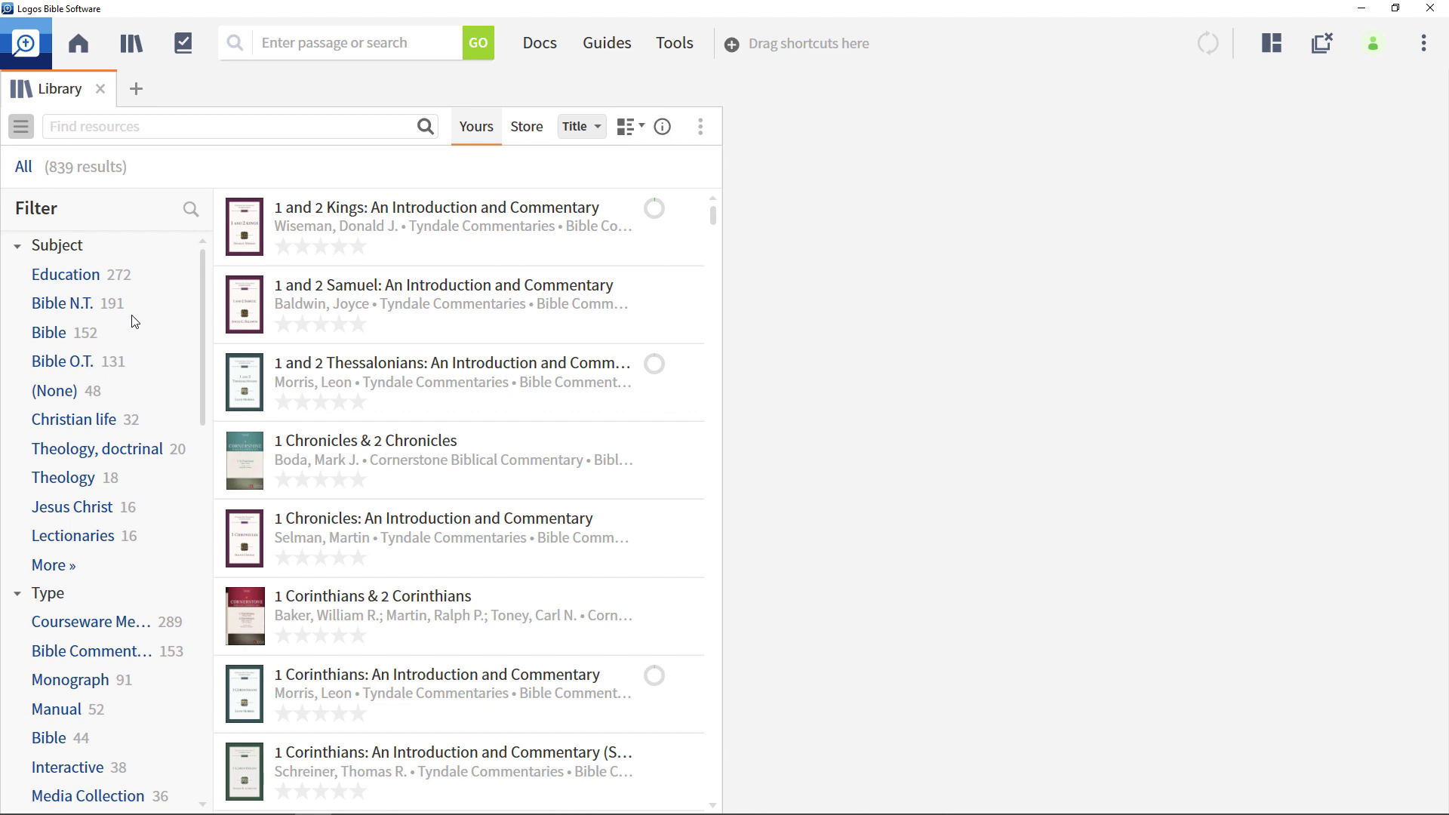
{"action": "left_click", "coordinate": [72, 309]}
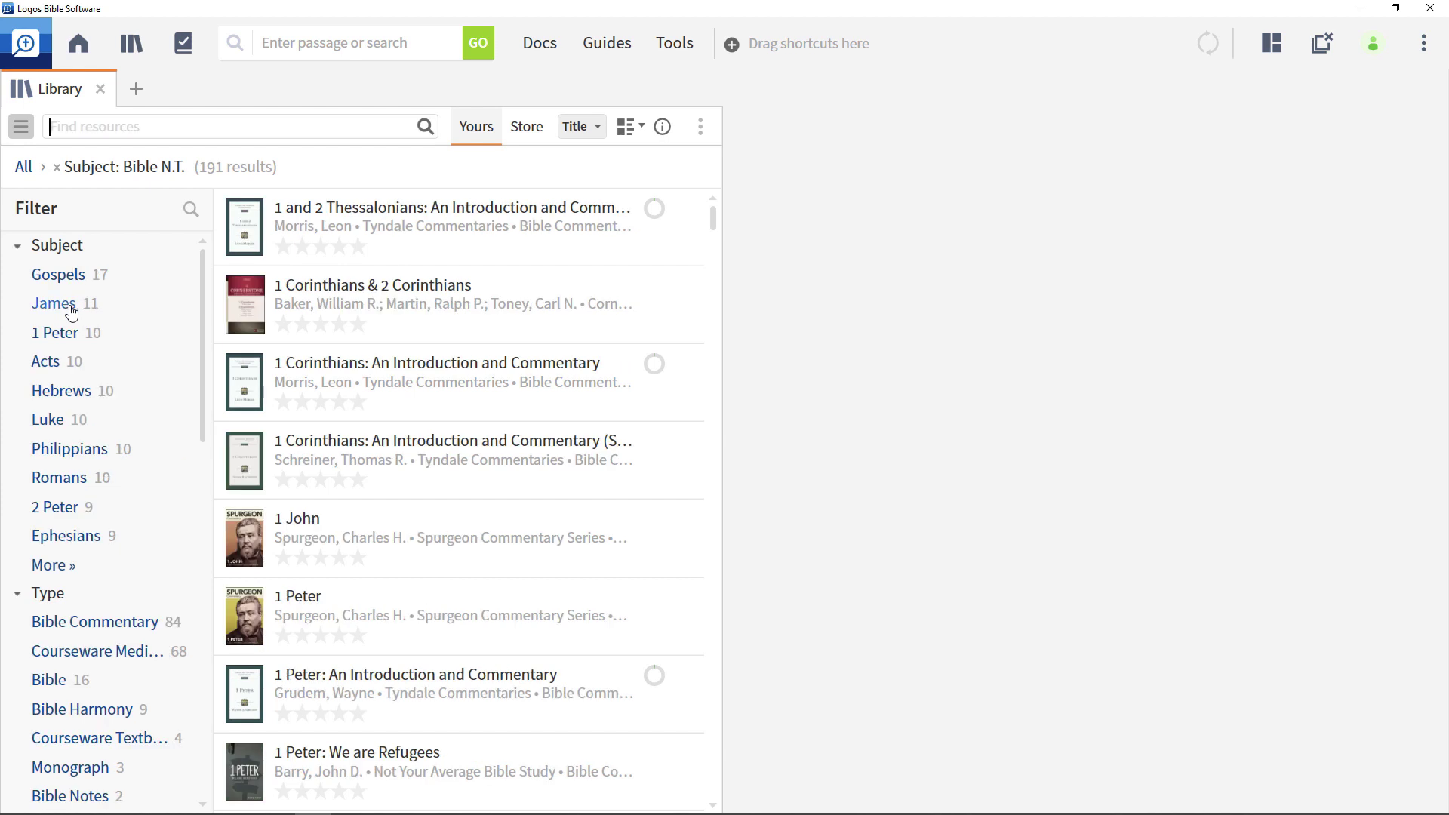
{"action": "left_click", "coordinate": [69, 622]}
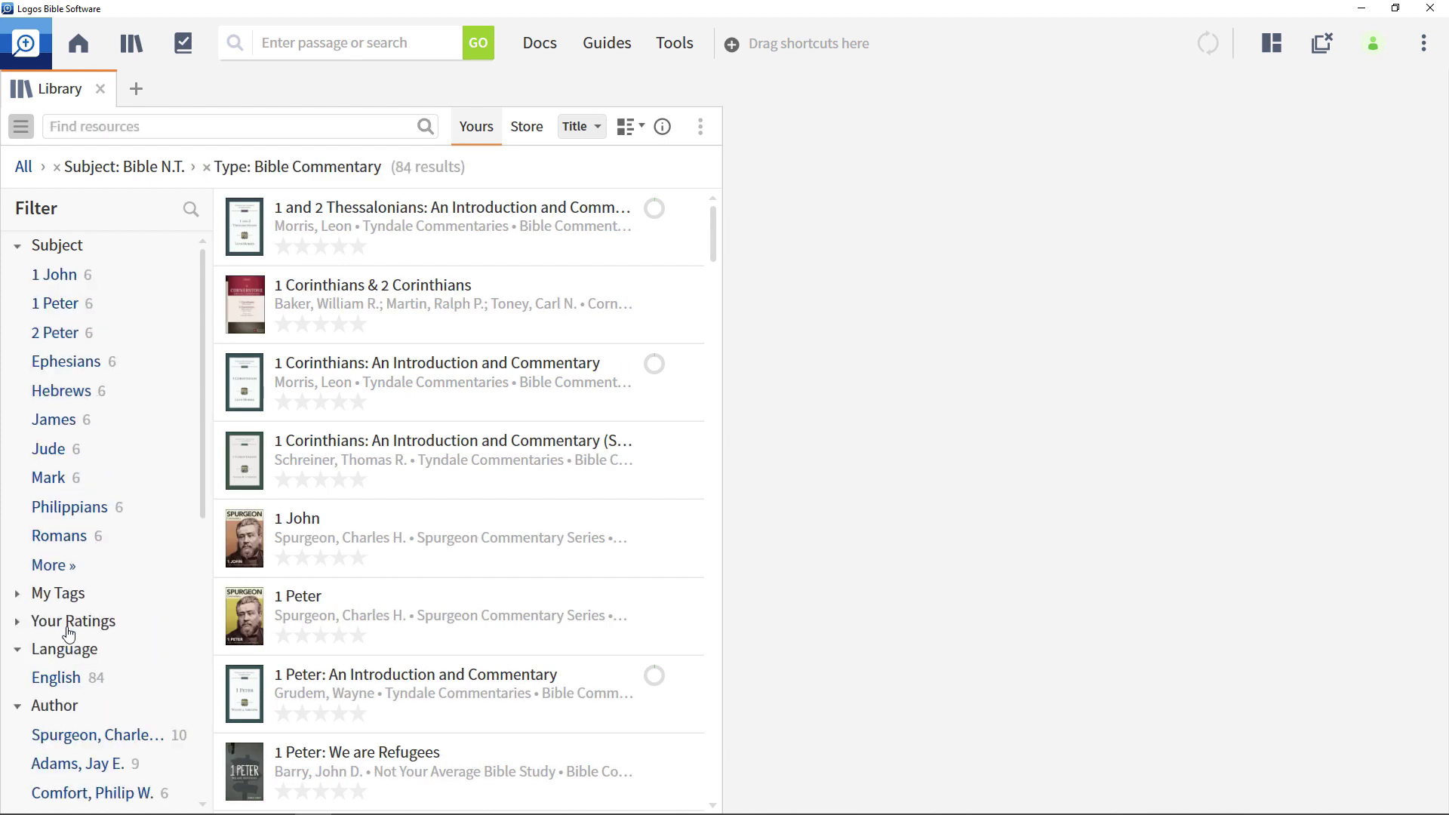
{"action": "scroll", "coordinate": [68, 634], "scroll_direction": "down", "scroll_amount": 5}
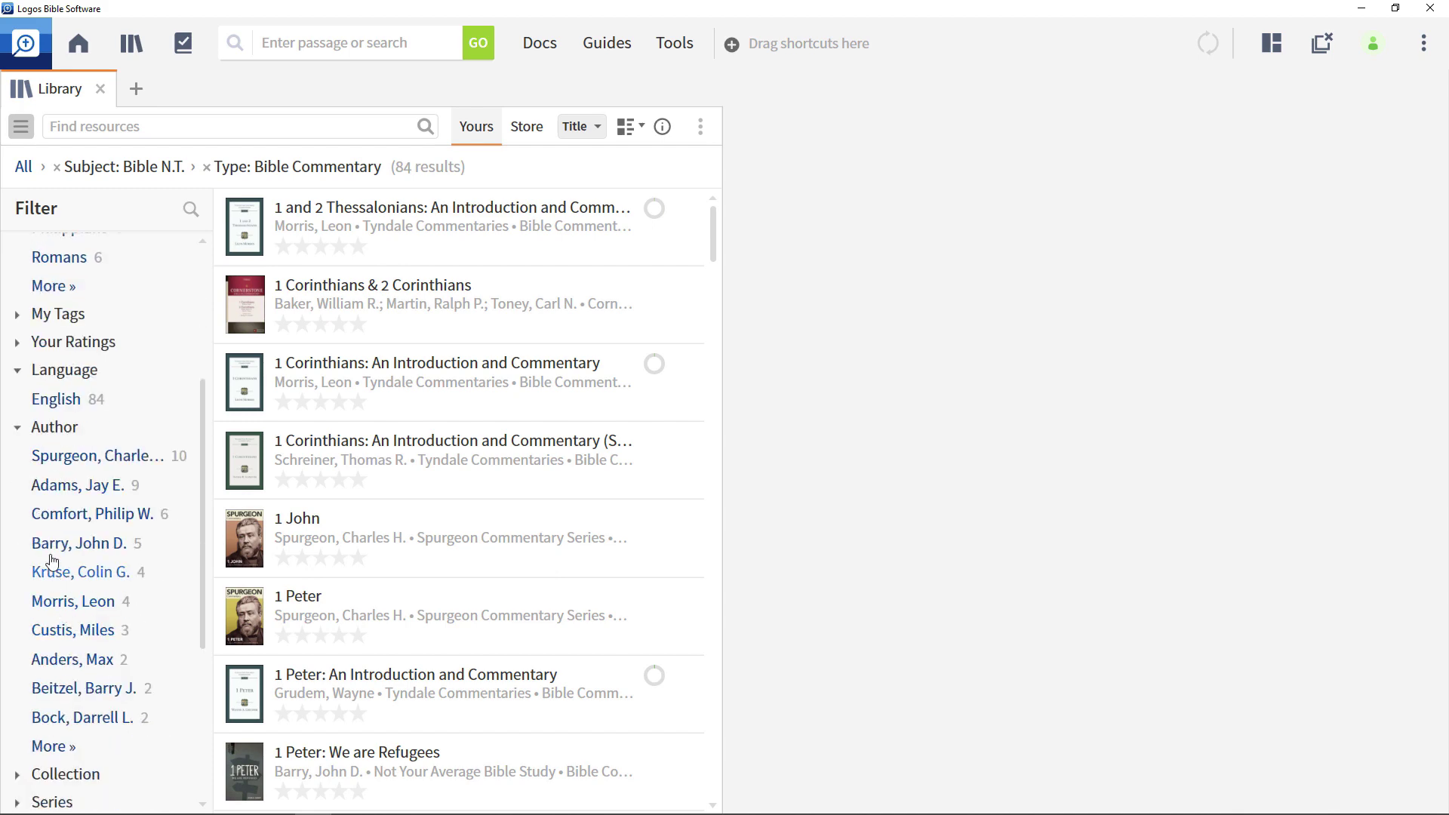
{"action": "left_click", "coordinate": [62, 487]}
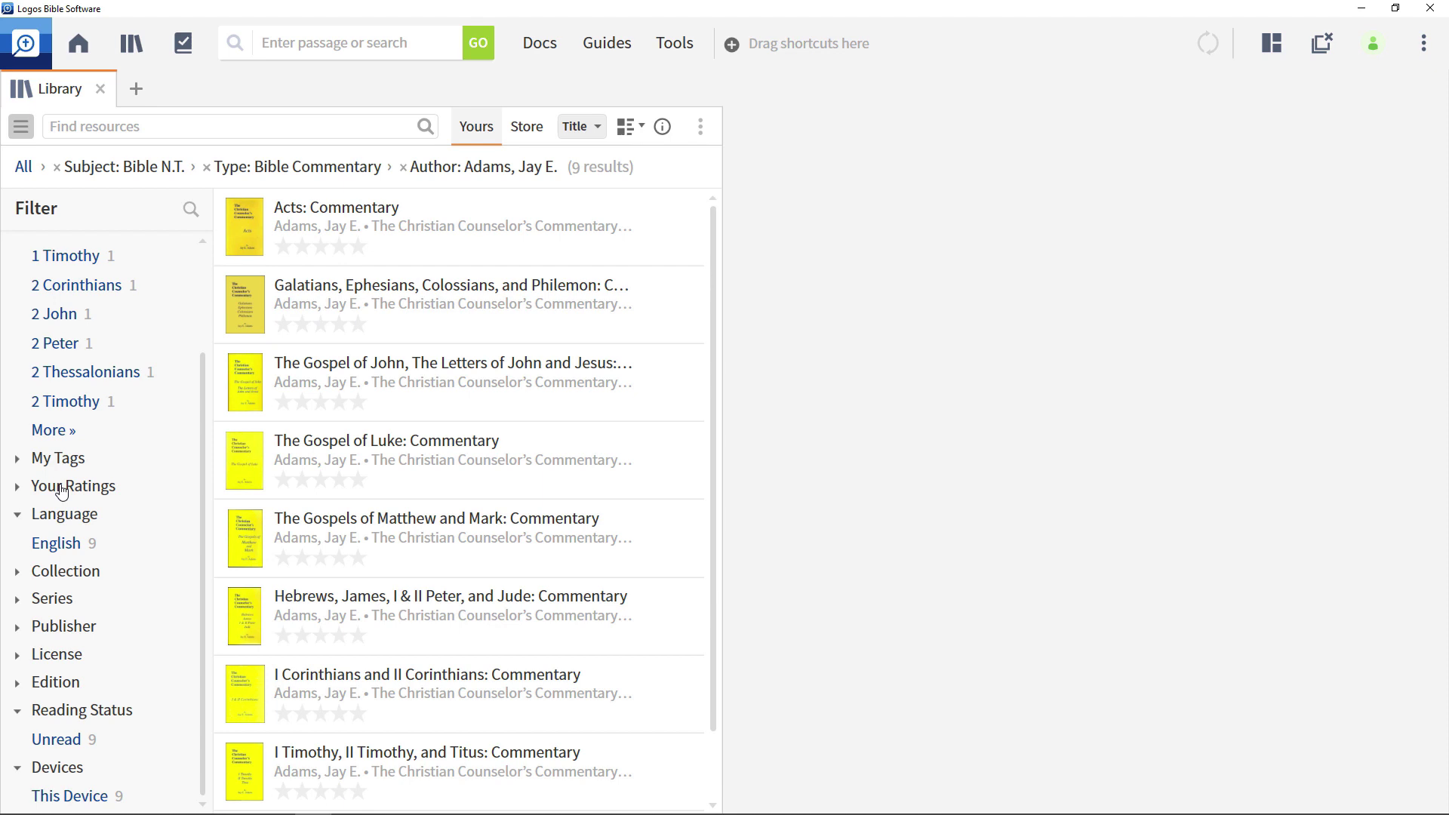
{"action": "left_click", "coordinate": [404, 168]}
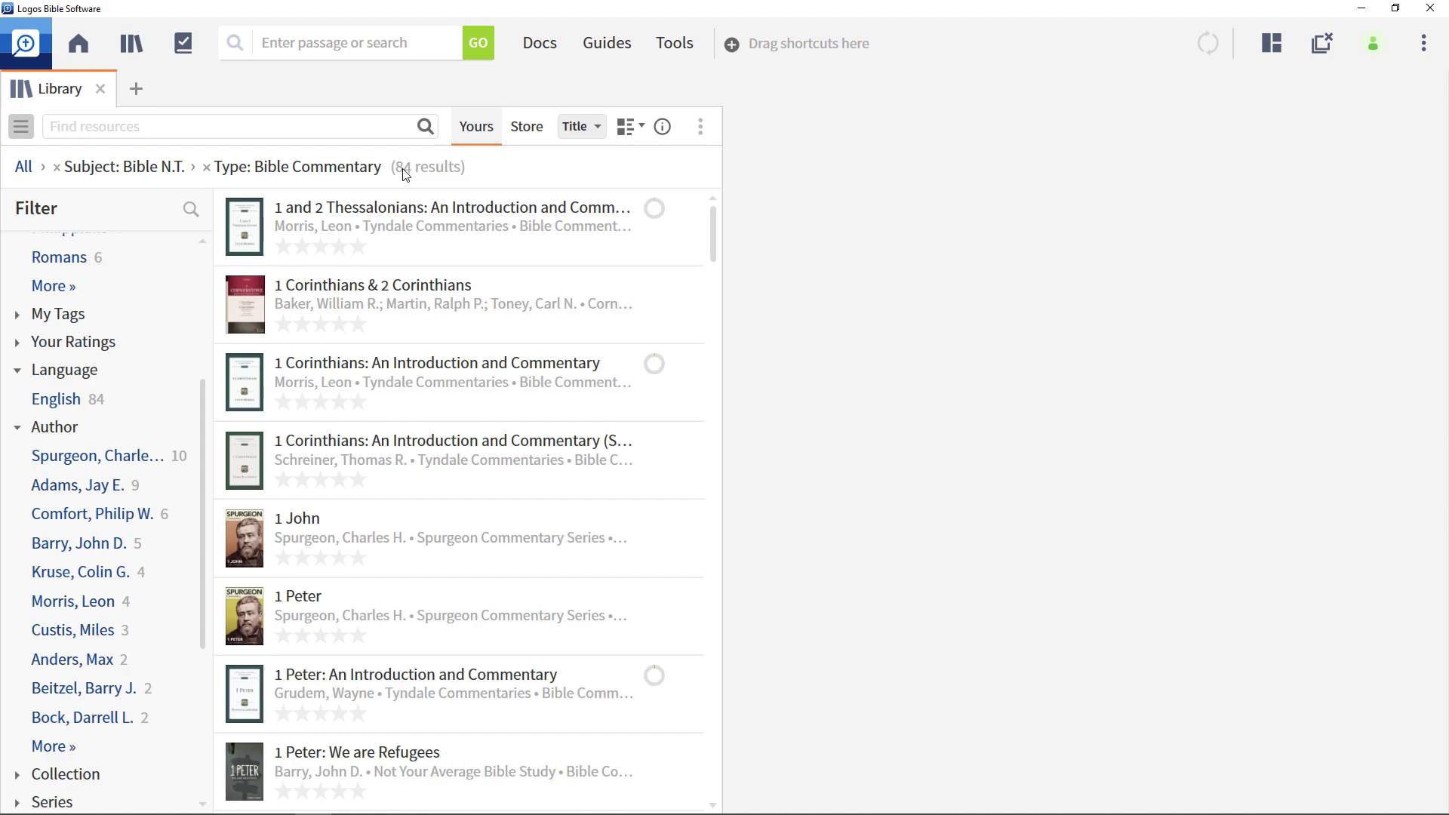
{"action": "left_click", "coordinate": [27, 176]}
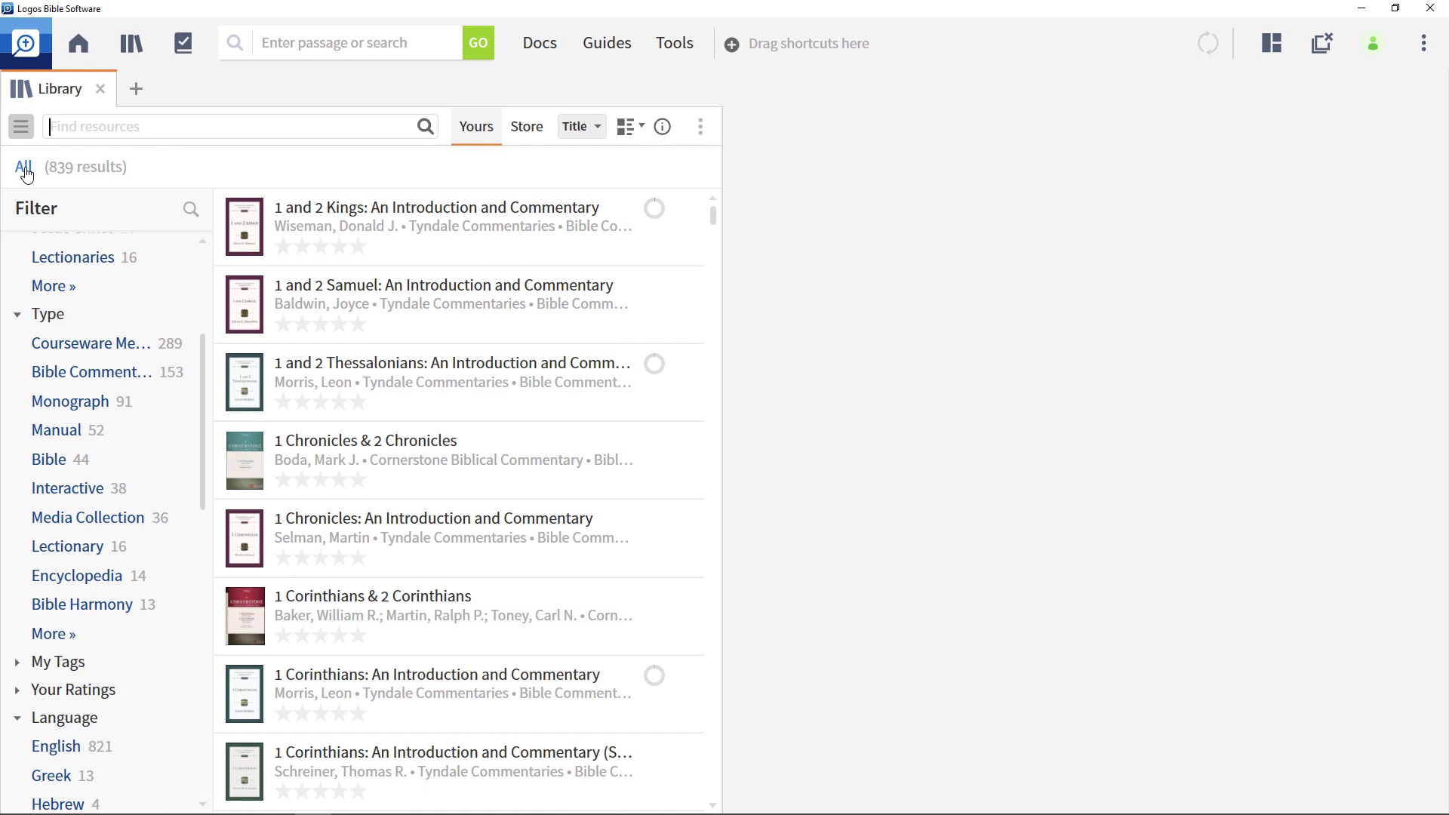
Filter to Type: Lexicon and Subject: Hebrew language, Biblical, leaving only Lexham Theological Wordbook
{"action": "left_click", "coordinate": [53, 634]}
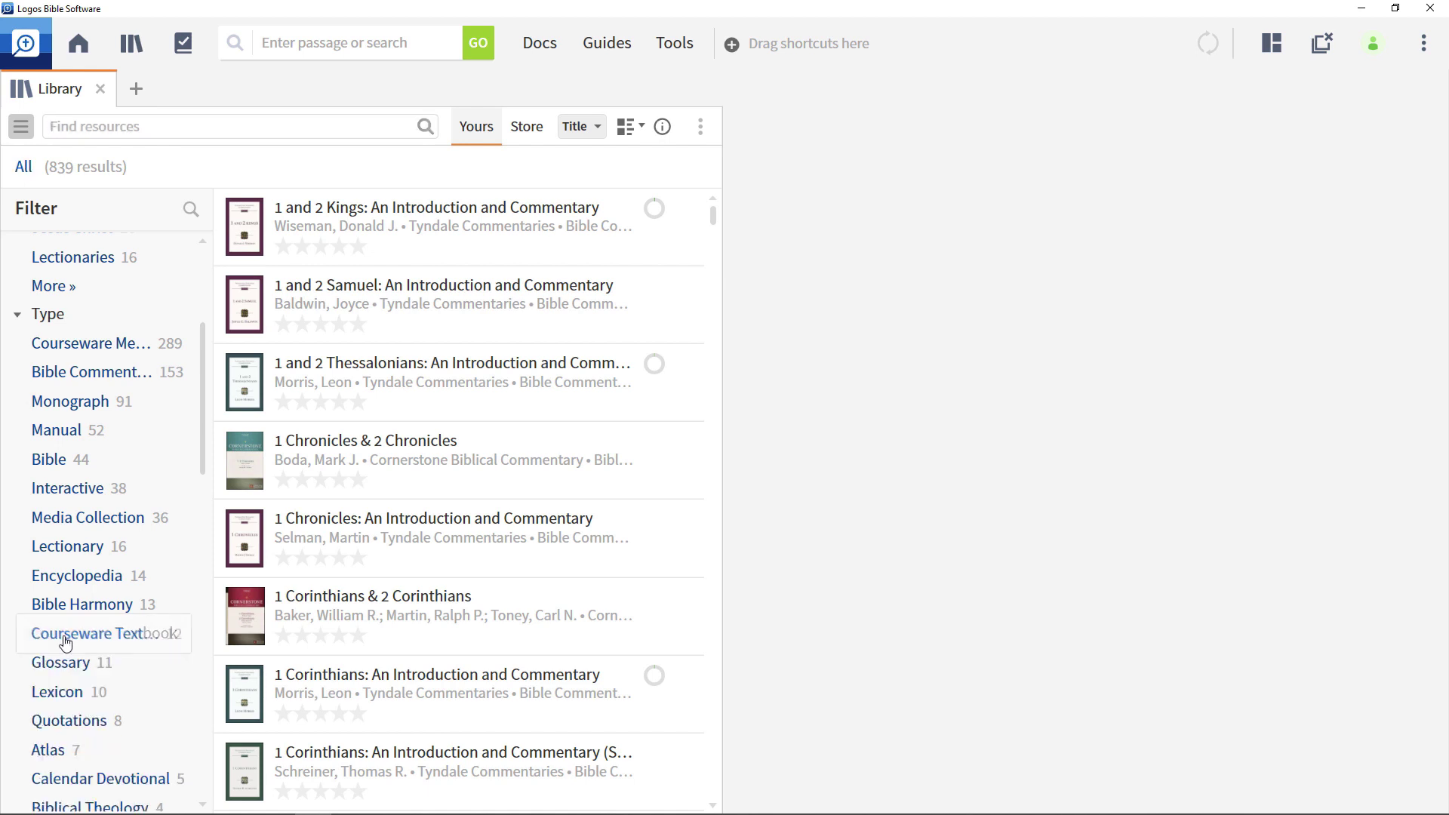
{"action": "left_click", "coordinate": [58, 692]}
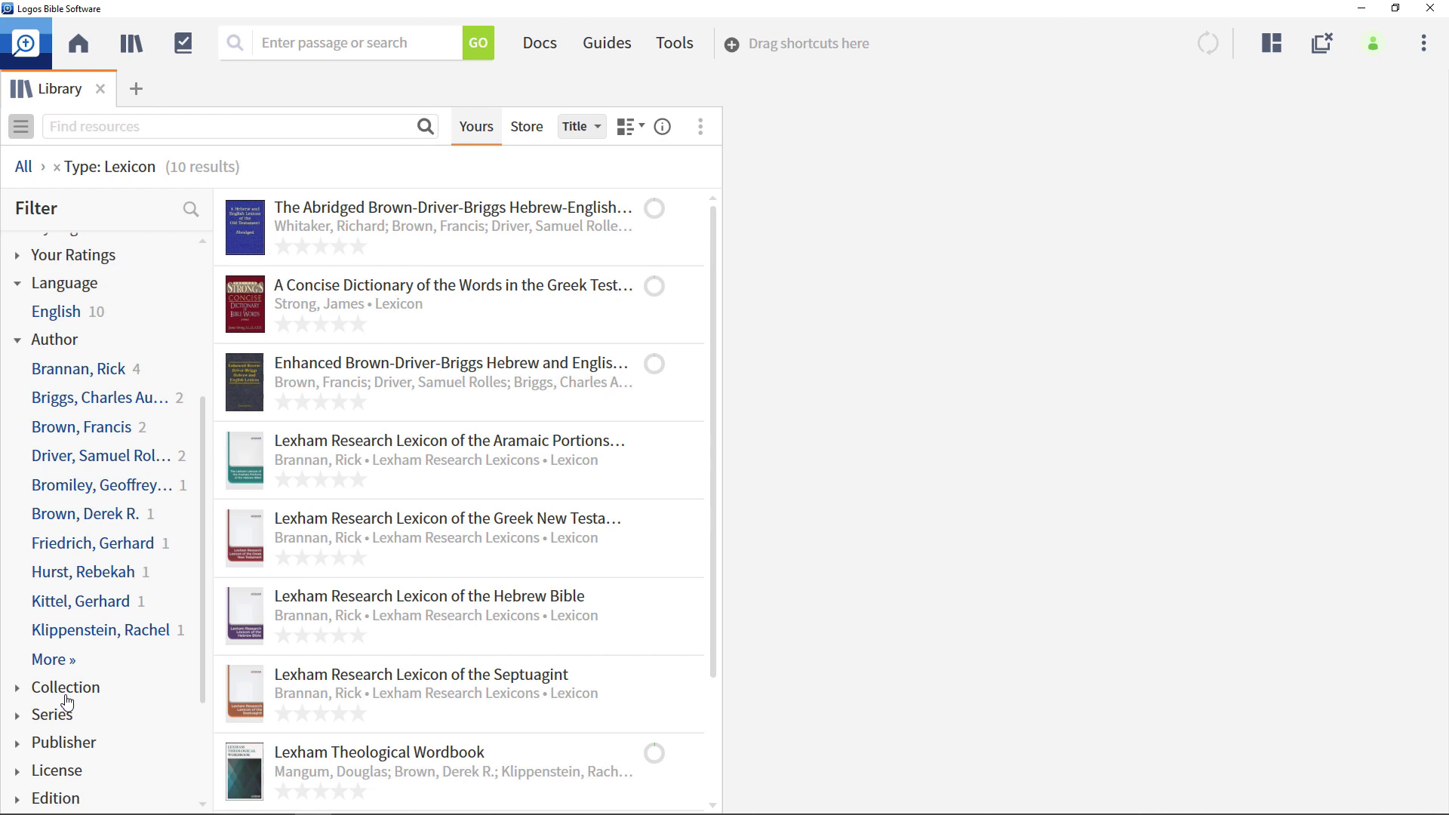
{"action": "scroll", "coordinate": [67, 702], "scroll_direction": "up", "scroll_amount": 5}
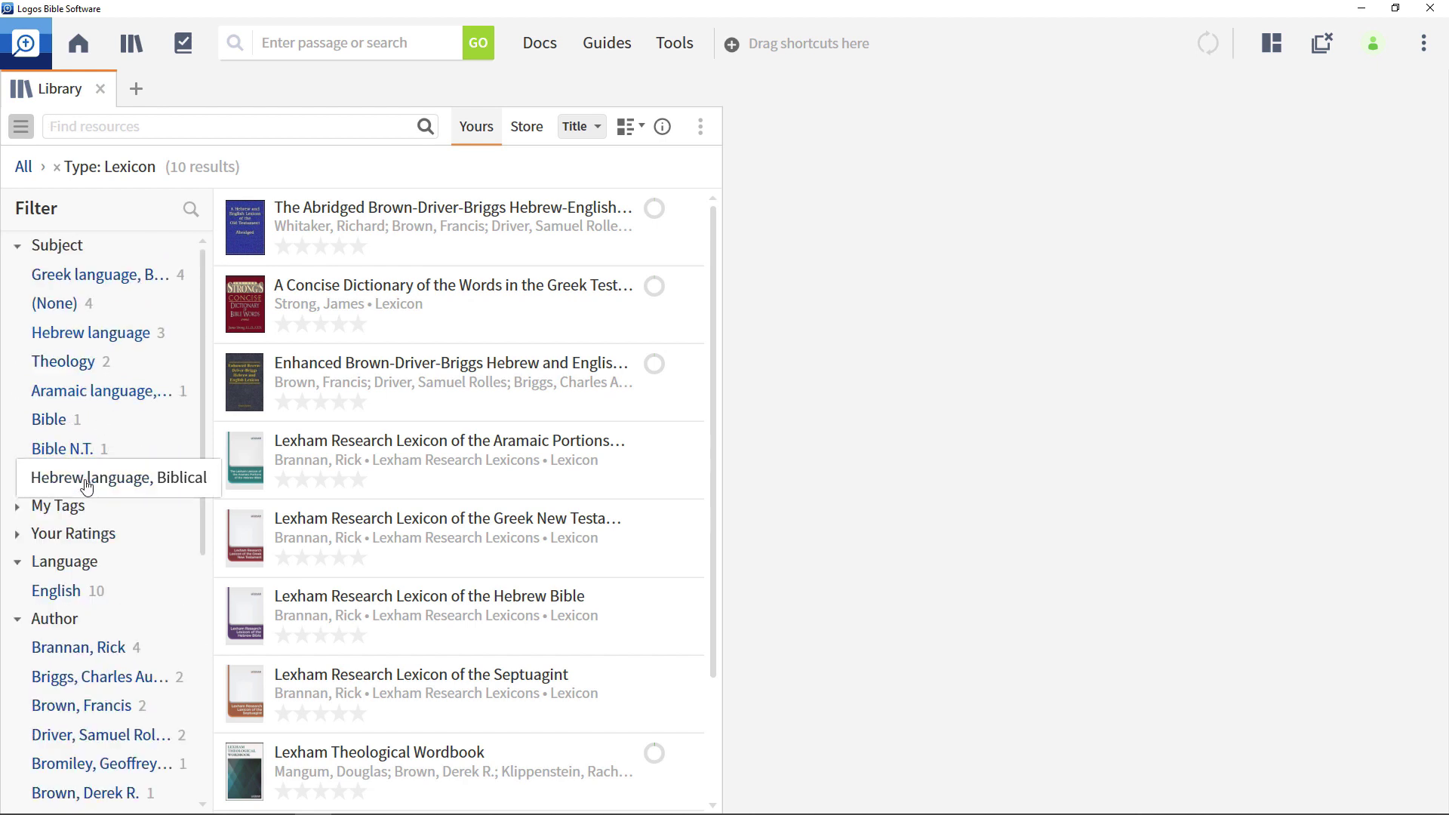
{"action": "left_click", "coordinate": [87, 483]}
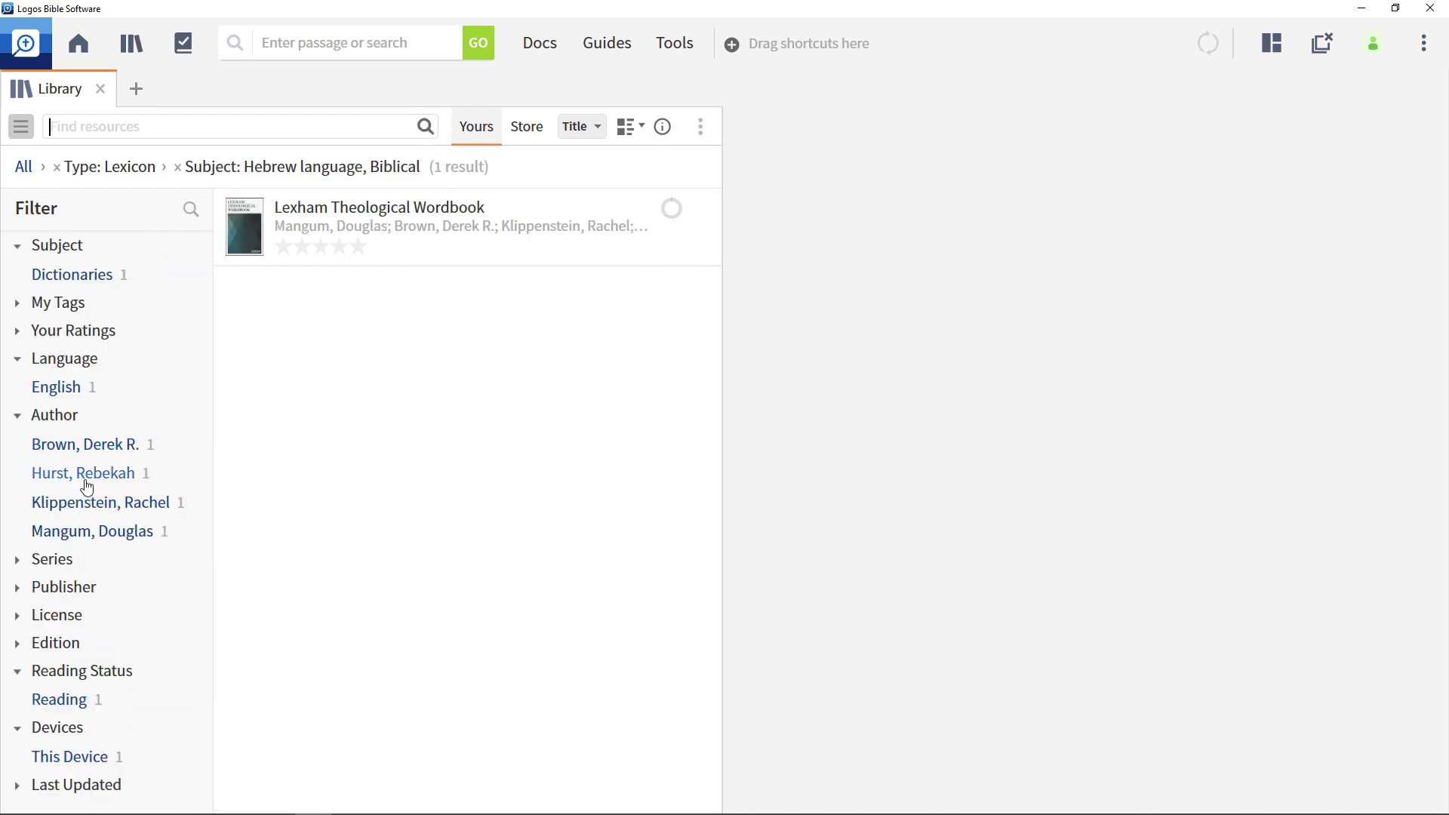
Clear all filters, then filter to Type: Bible and Language: English for 30 results
{"action": "left_click", "coordinate": [23, 167]}
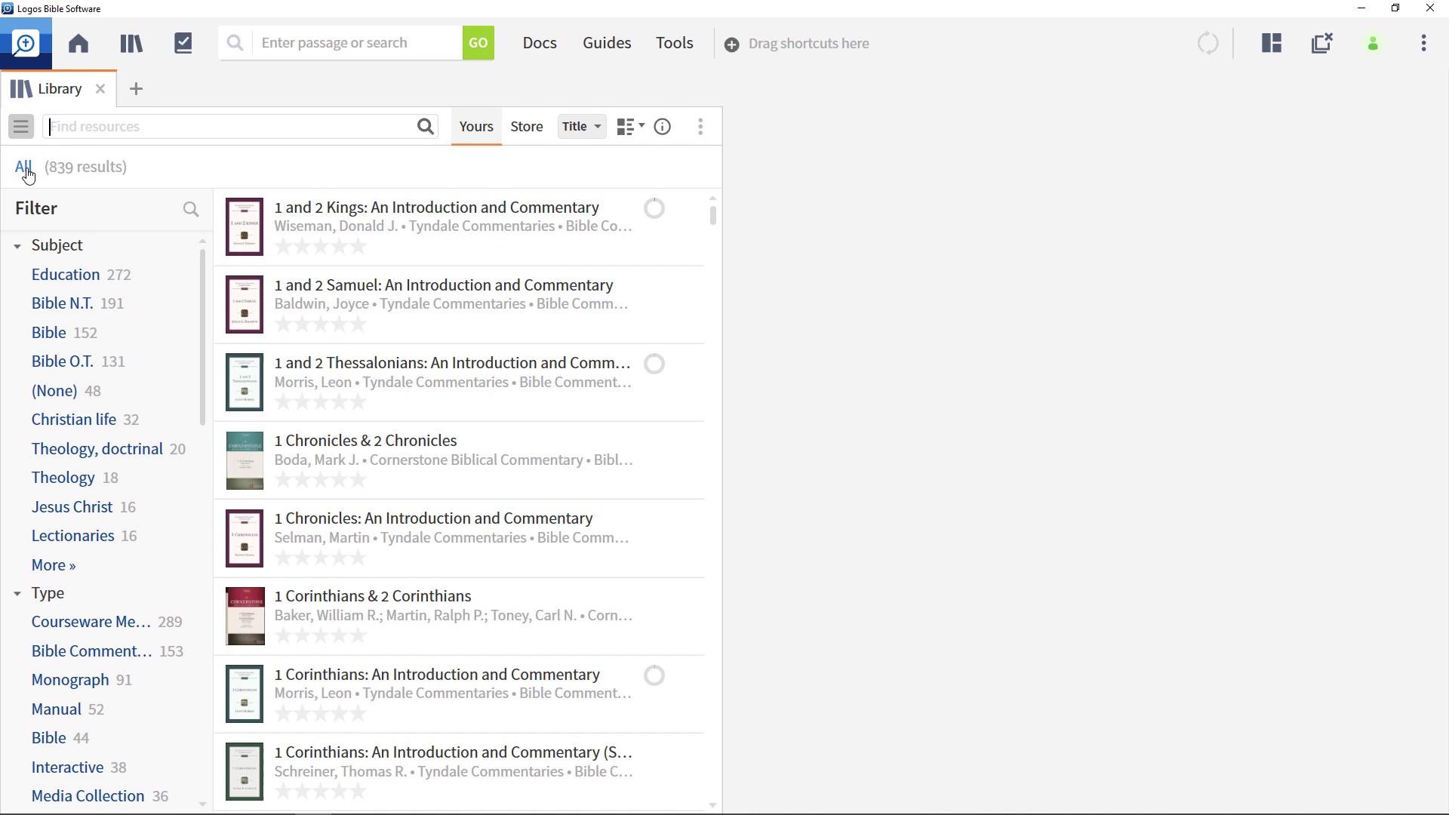
{"action": "left_click", "coordinate": [49, 737]}
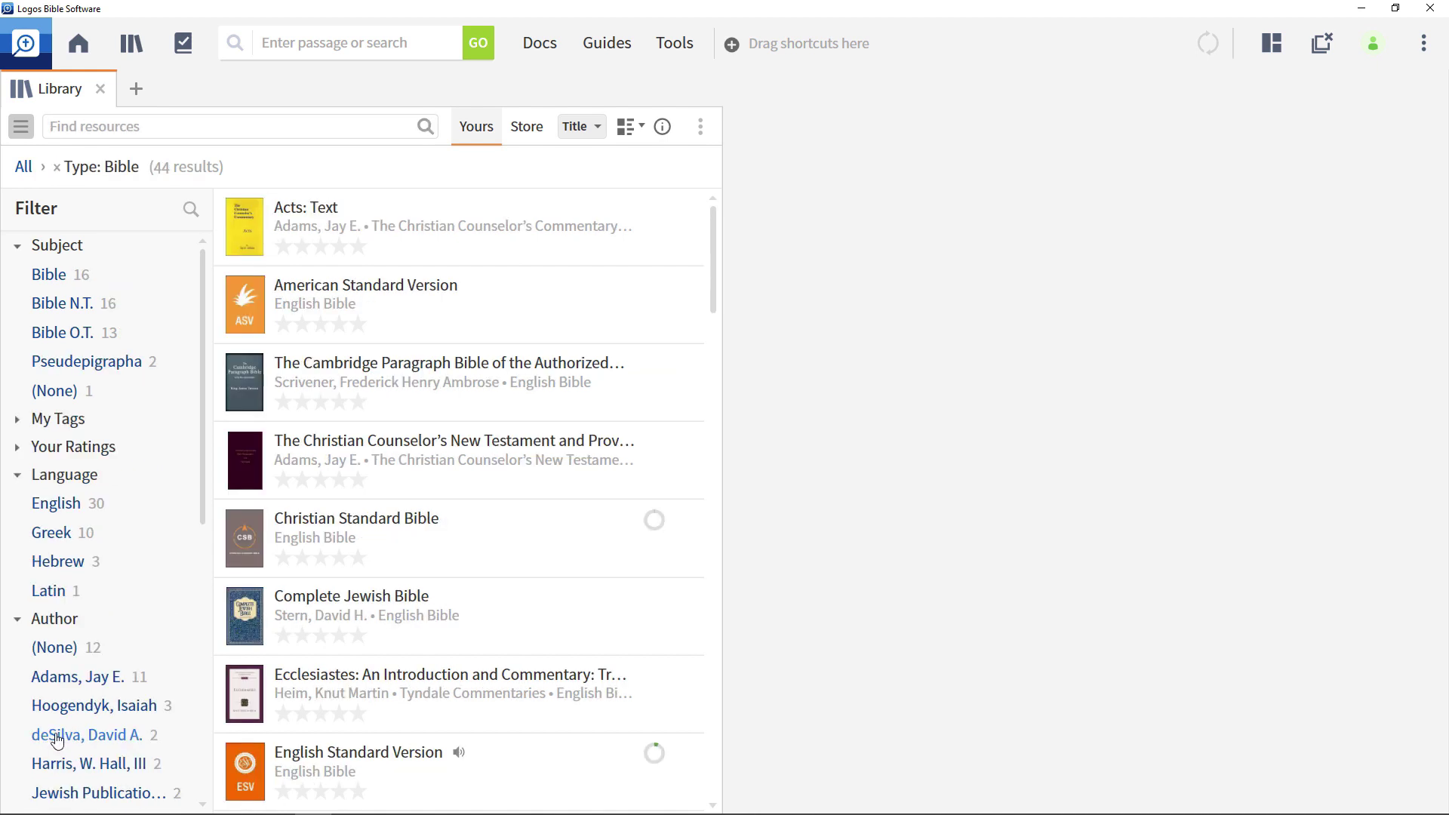
{"action": "left_click", "coordinate": [56, 503]}
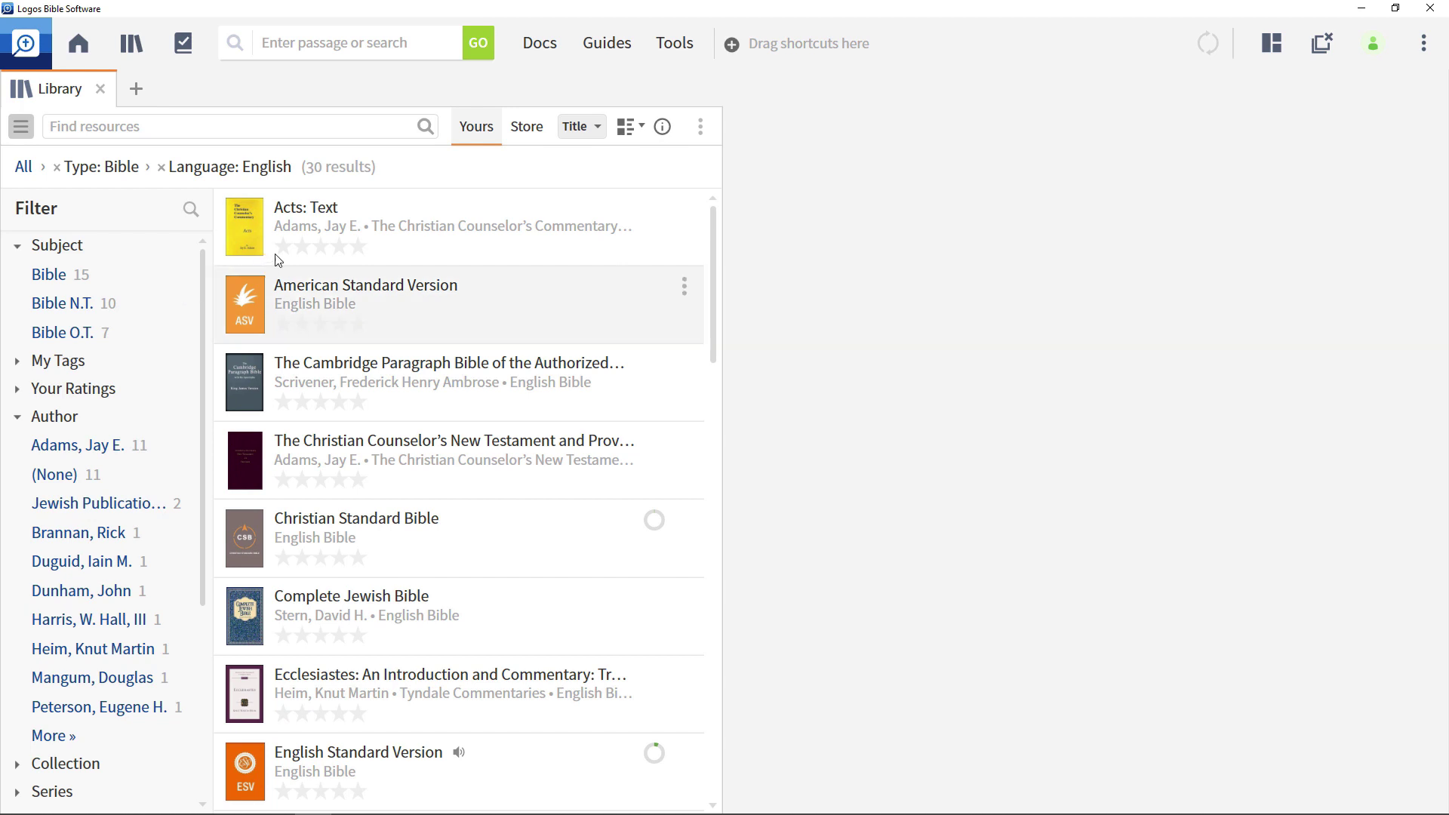
Add the ESV to the Prioritize Resources list, then open 1 Thessalonians 1:3 in the ESV
{"action": "left_click", "coordinate": [702, 128]}
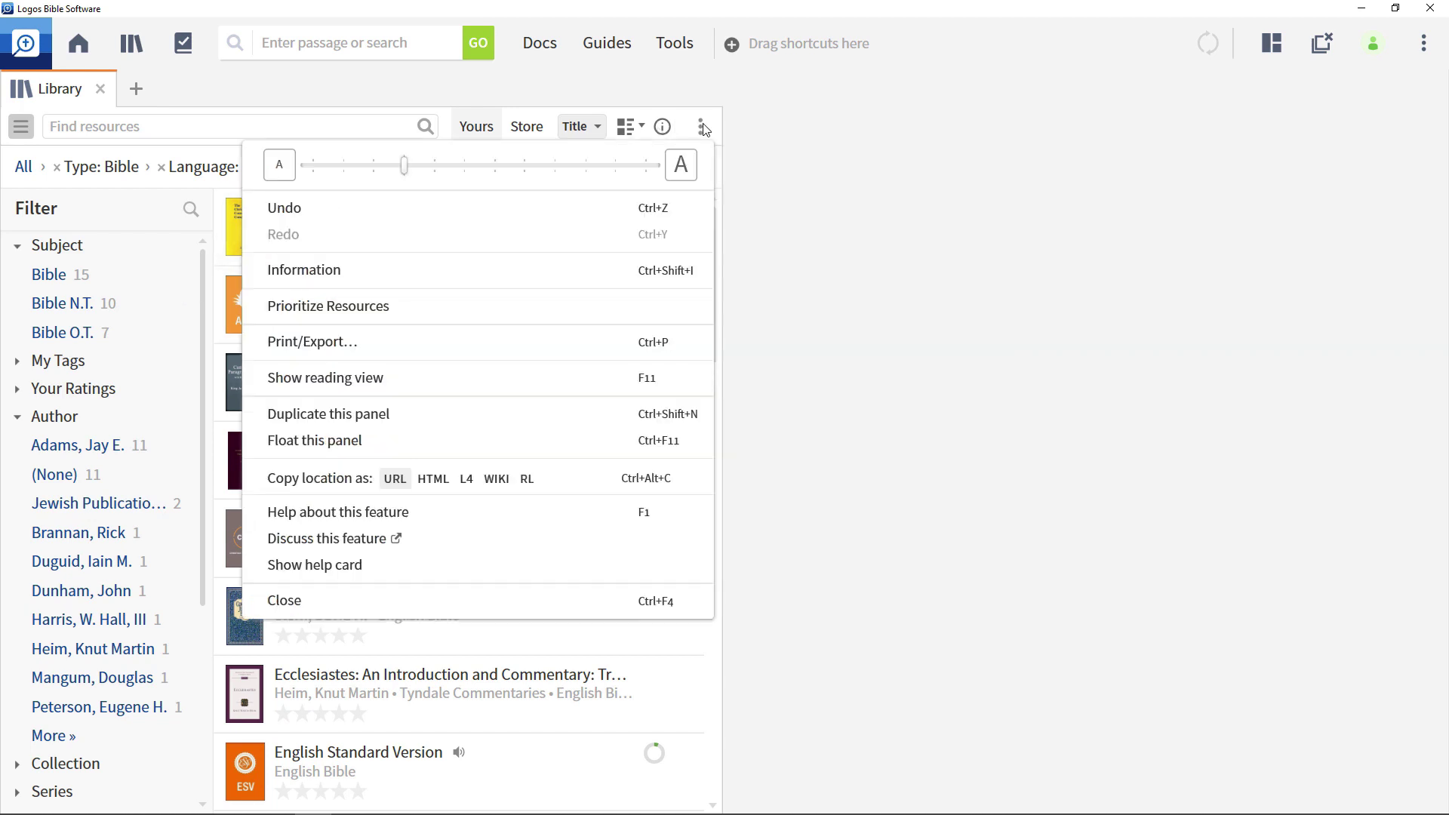
{"action": "left_click", "coordinate": [352, 315]}
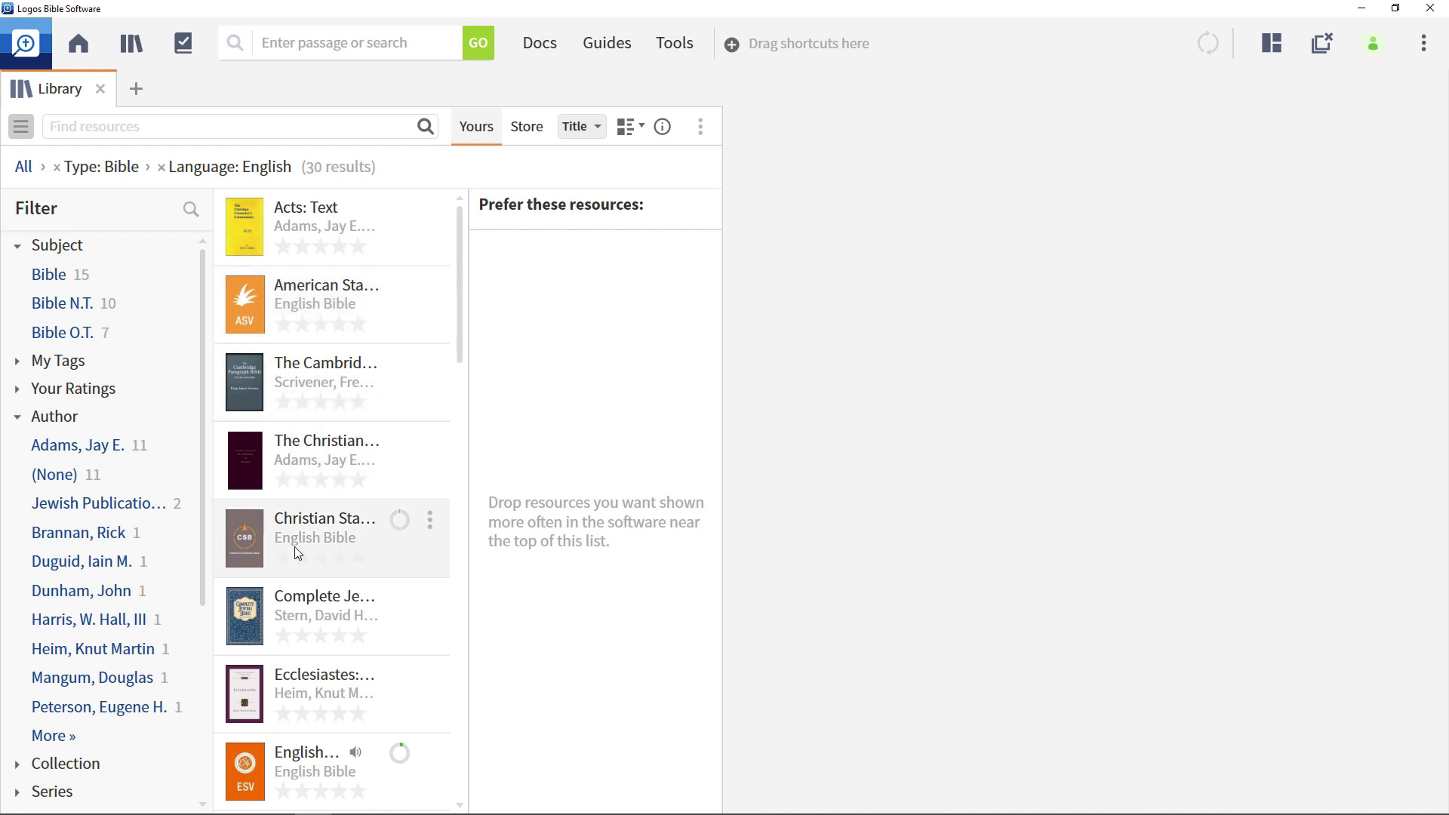
{"action": "mouse_move", "coordinate": [248, 766]}
{"action": "left_click_drag", "start_coordinate": [247, 766], "coordinate": [549, 292]}
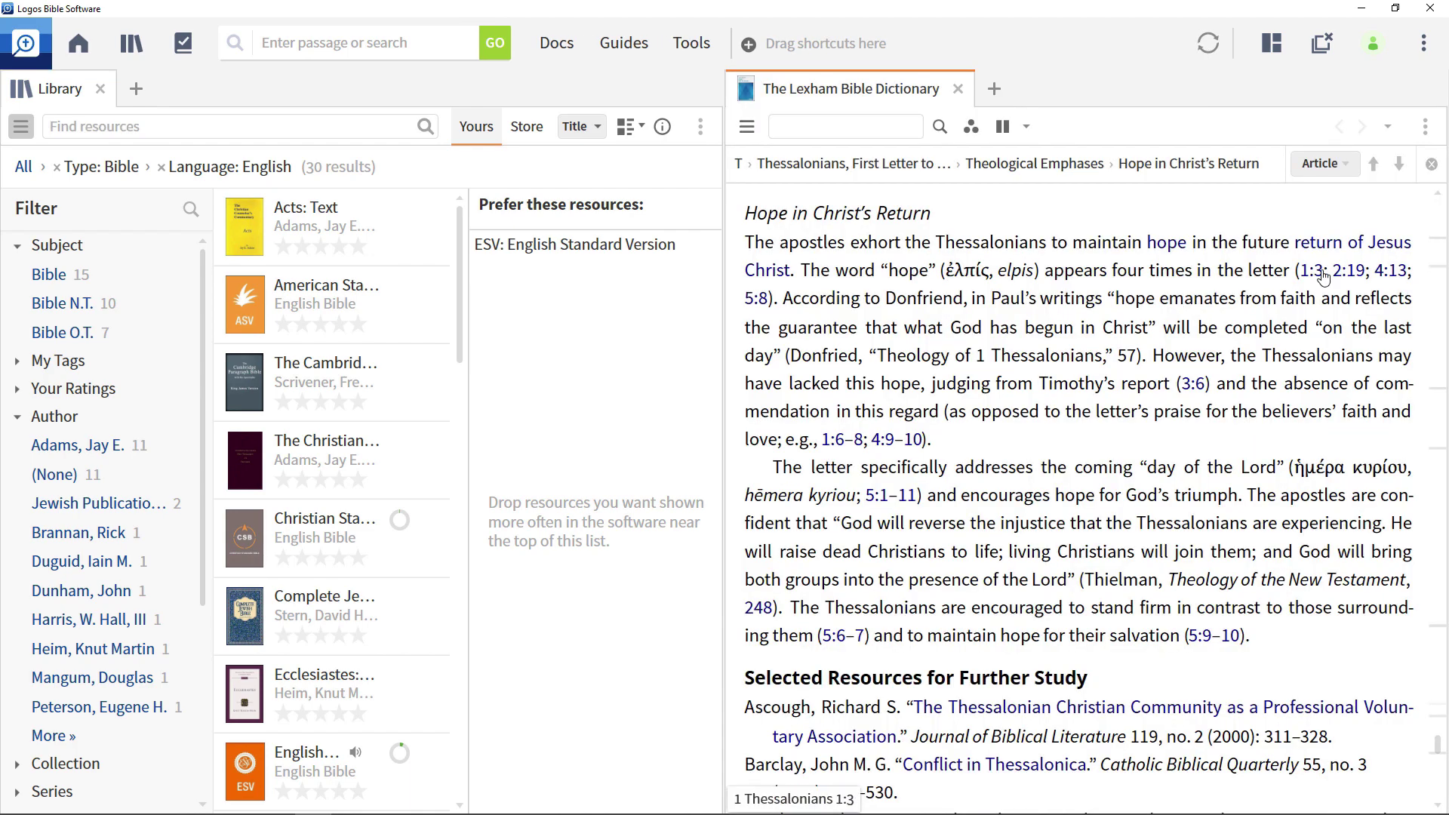
{"action": "mouse_move", "coordinate": [1313, 274]}
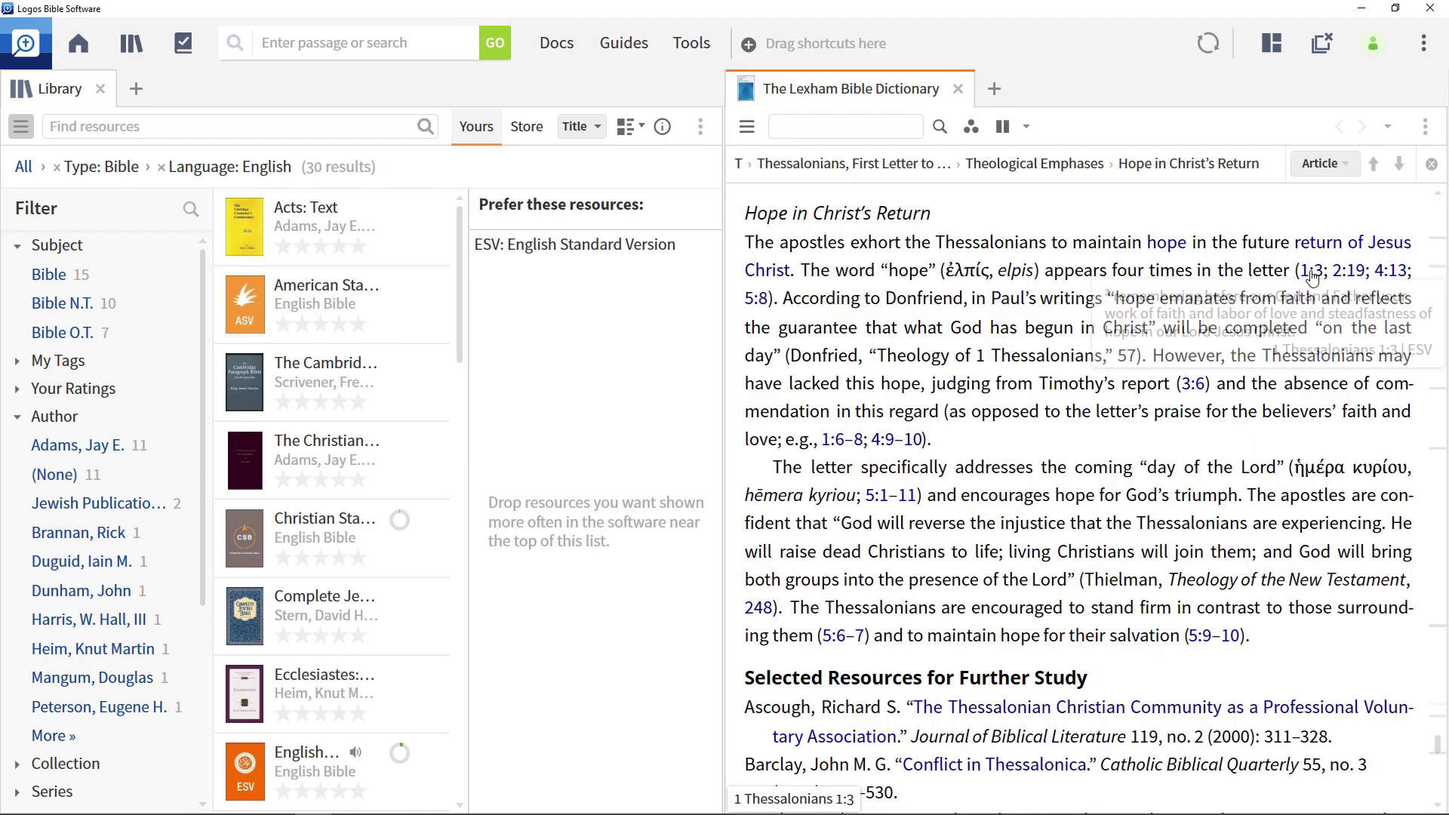
{"action": "left_click", "coordinate": [1313, 274]}
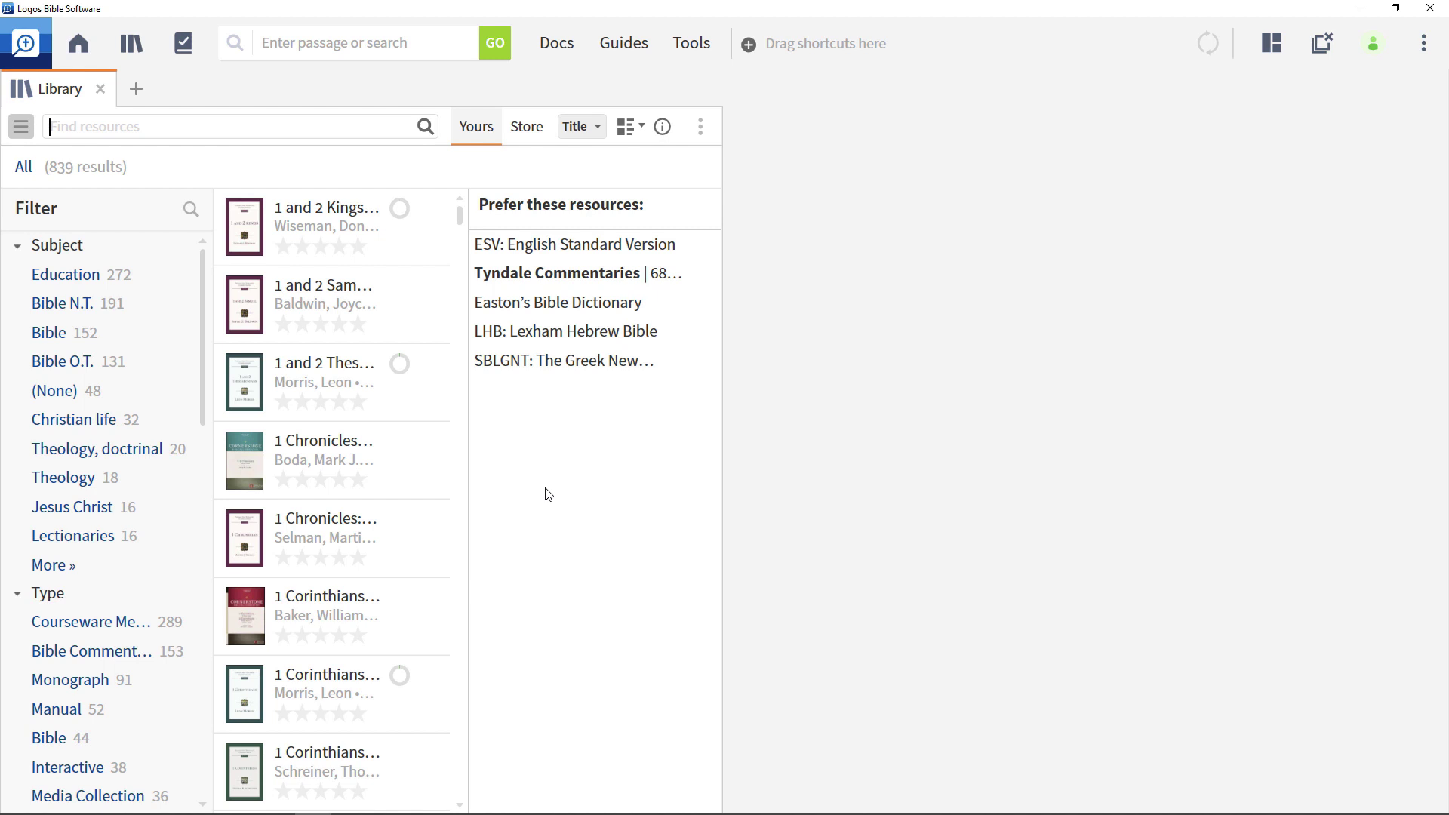
Show then close the Information pane so the 839-resource list shows full titles, authors and series
{"action": "left_click", "coordinate": [664, 127]}
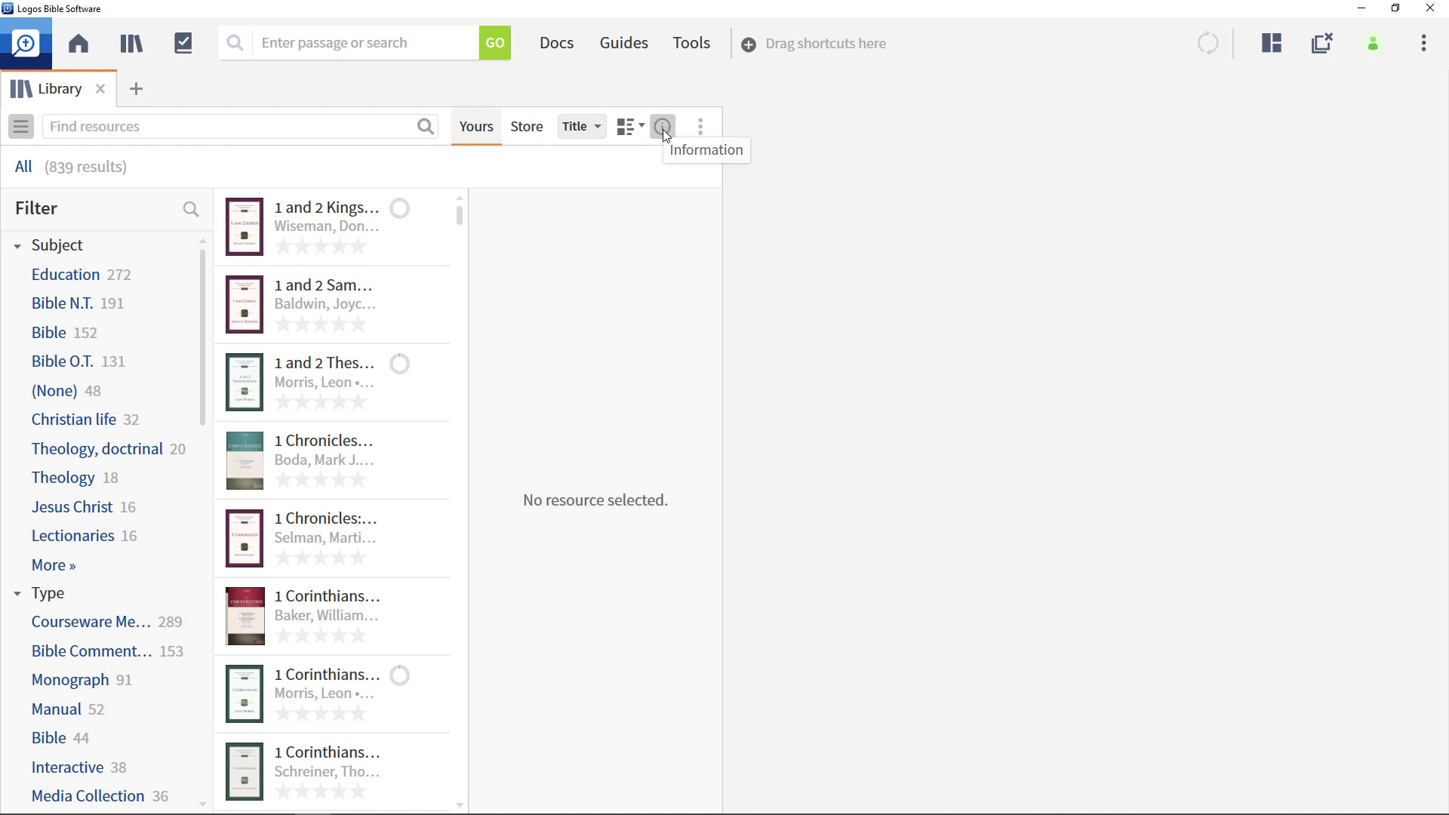
{"action": "left_click", "coordinate": [663, 129]}
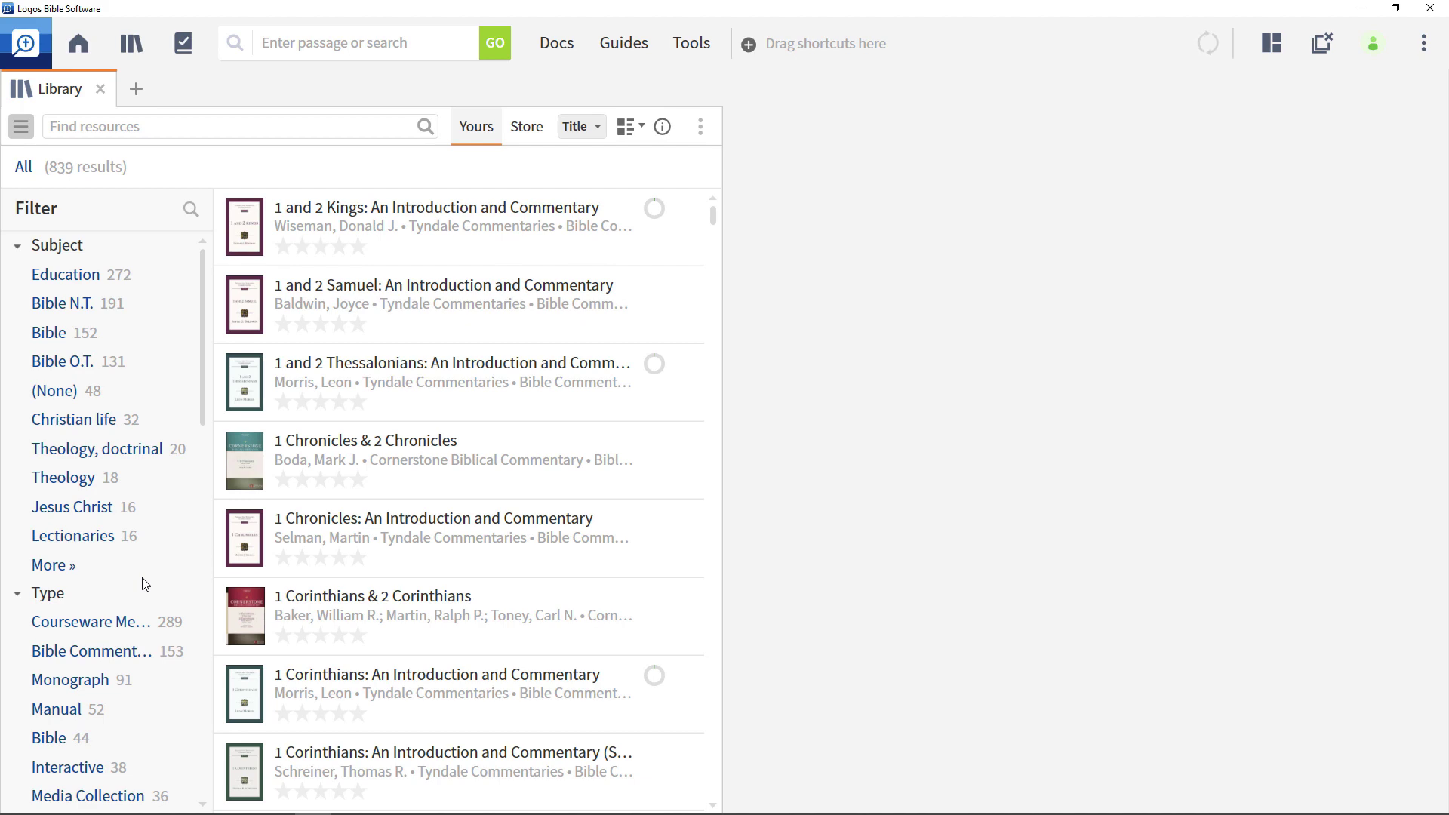
Filter to Unread, remove 1 John from this device, then filter to Not on Any Device
{"action": "scroll", "coordinate": [144, 585], "scroll_direction": "down", "scroll_amount": 15}
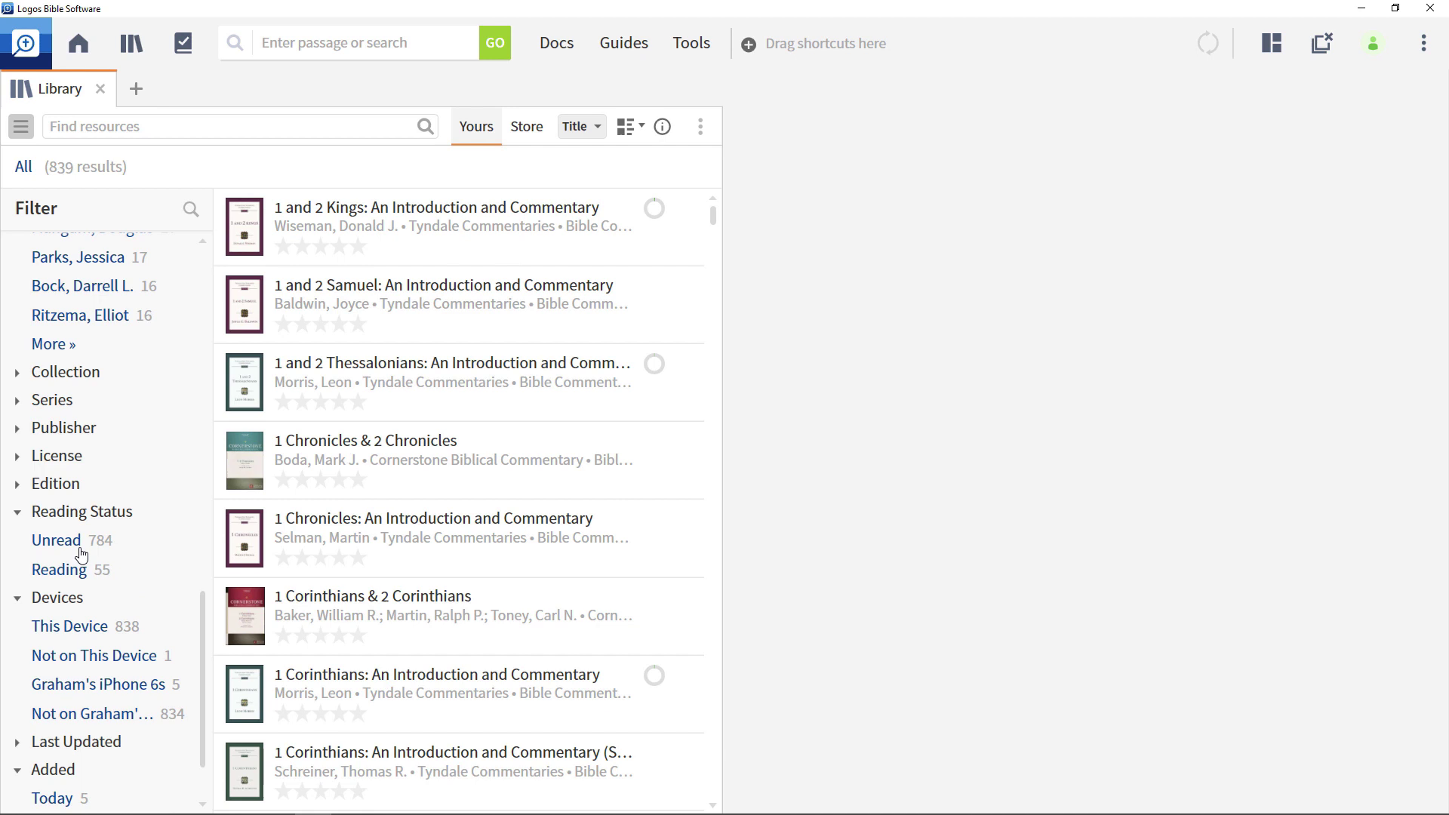
{"action": "left_click", "coordinate": [51, 545]}
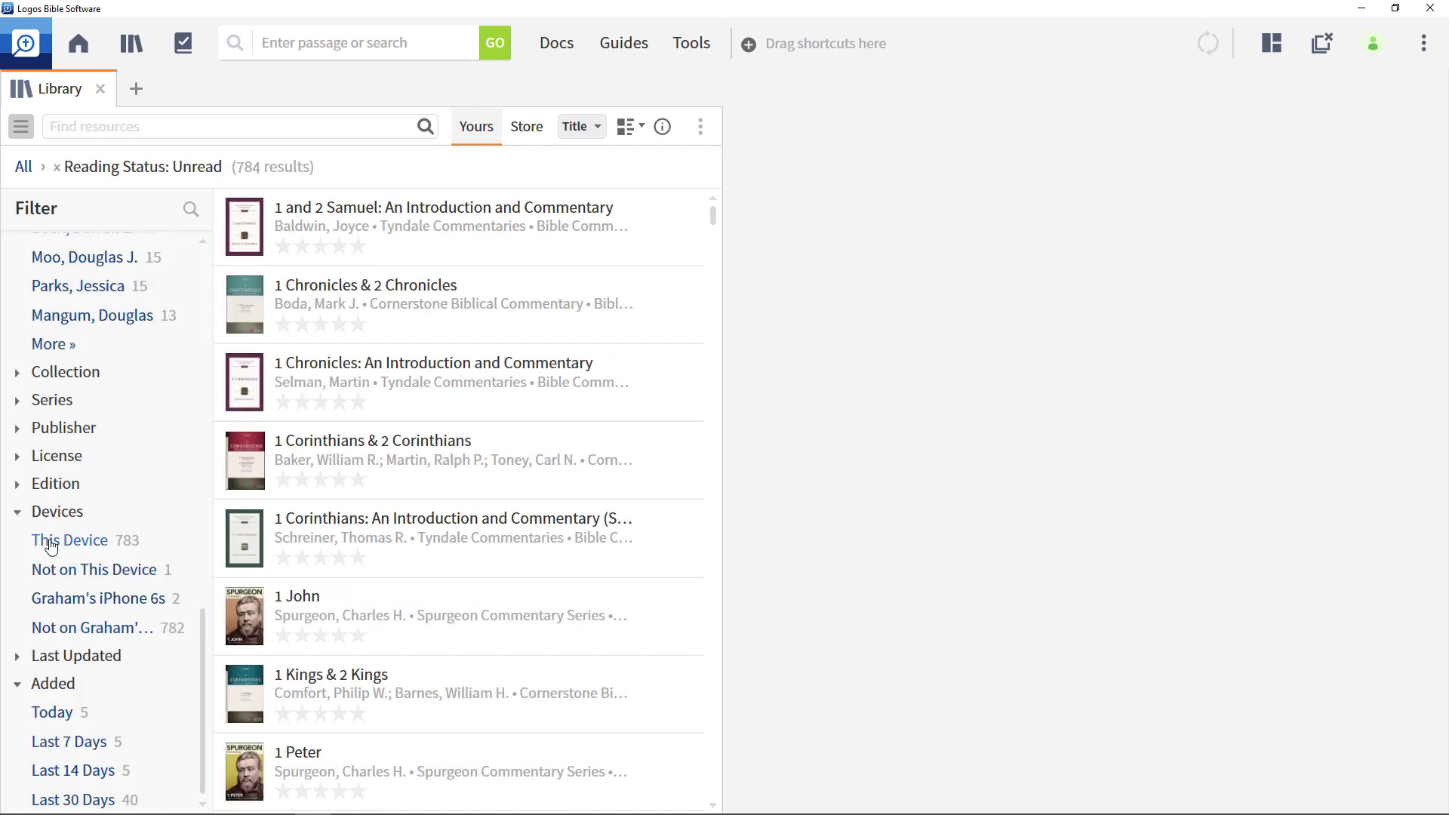
{"action": "right_click", "coordinate": [238, 628]}
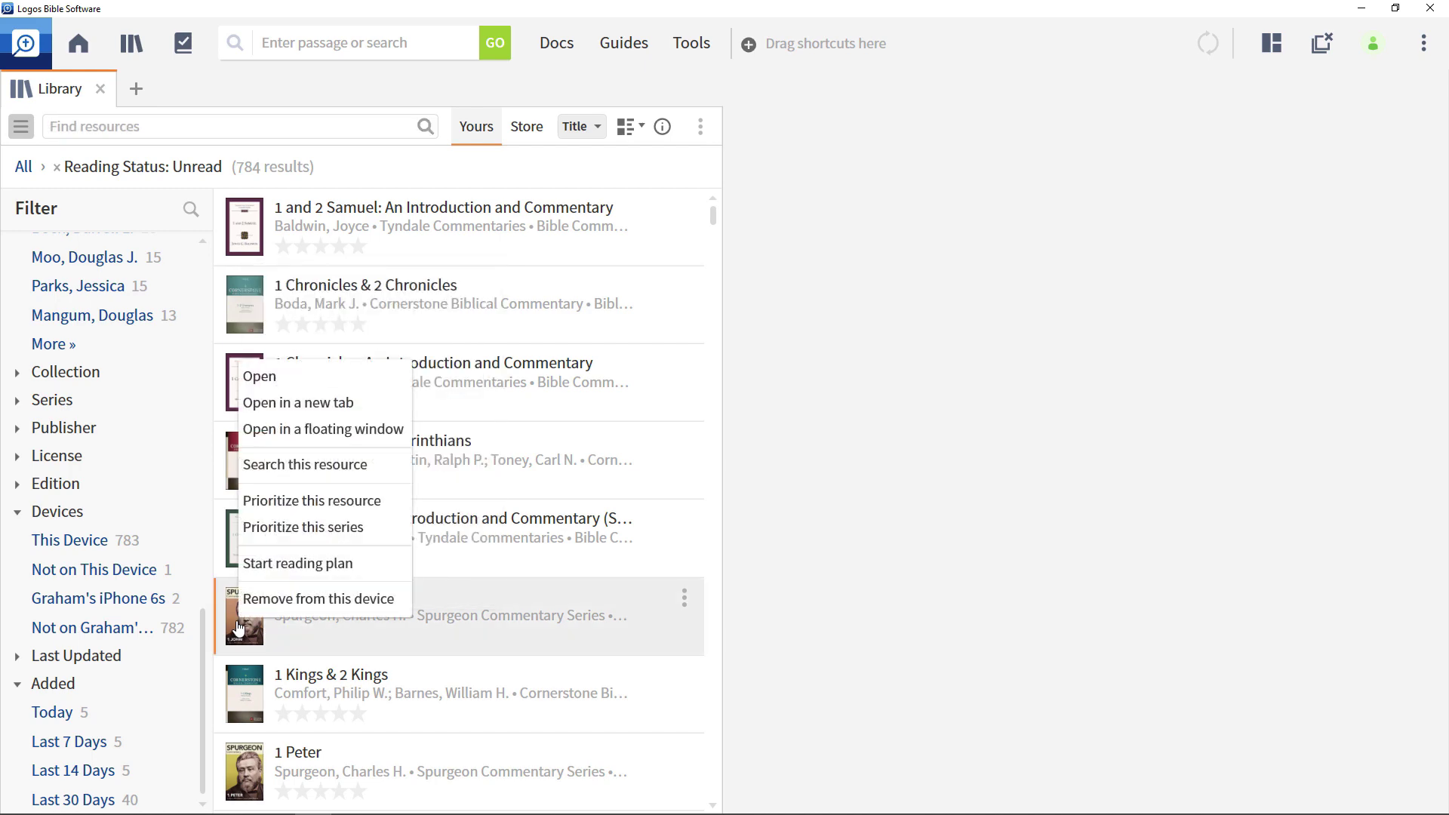
{"action": "left_click", "coordinate": [284, 599]}
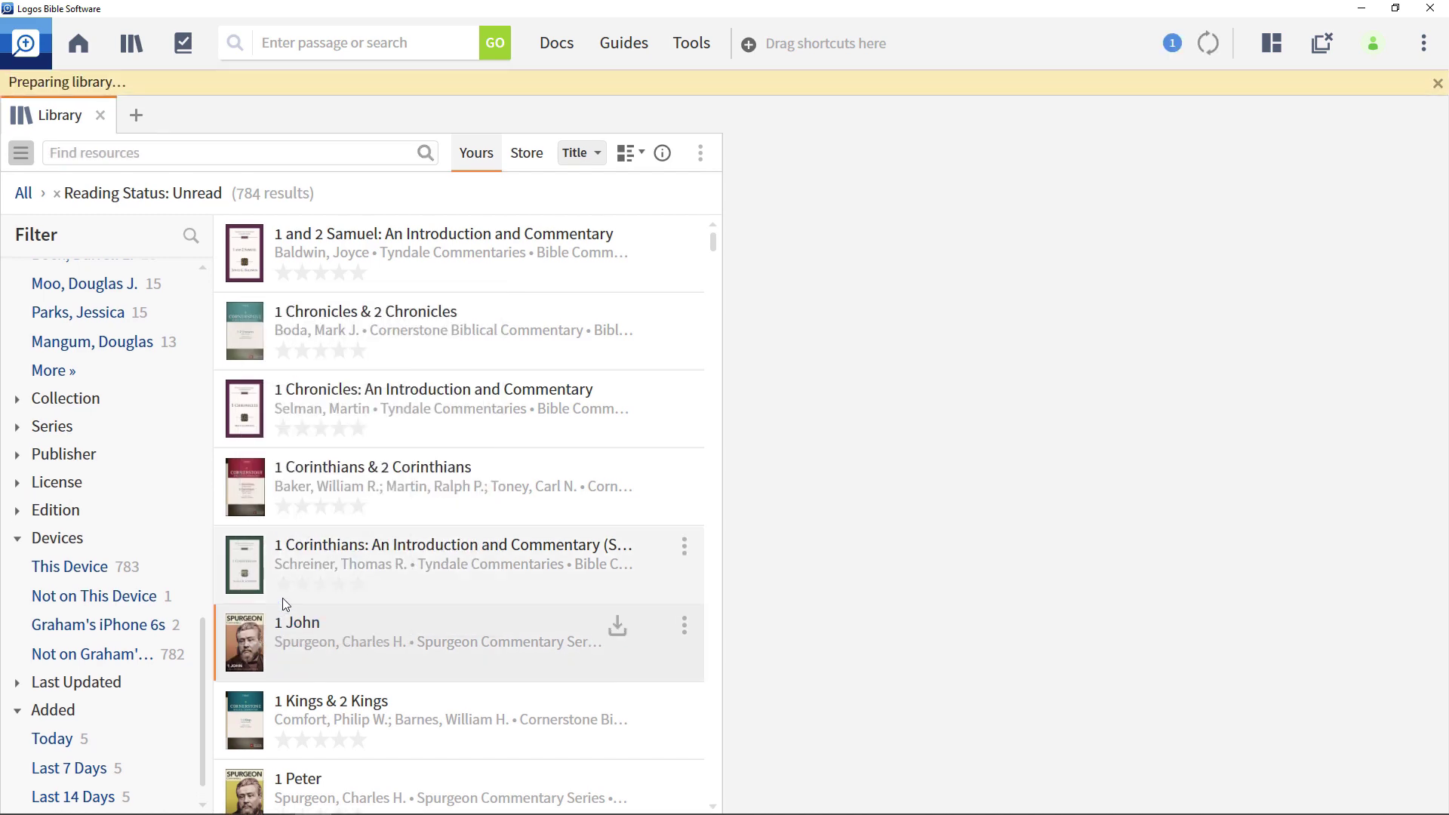
{"action": "mouse_move", "coordinate": [379, 672]}
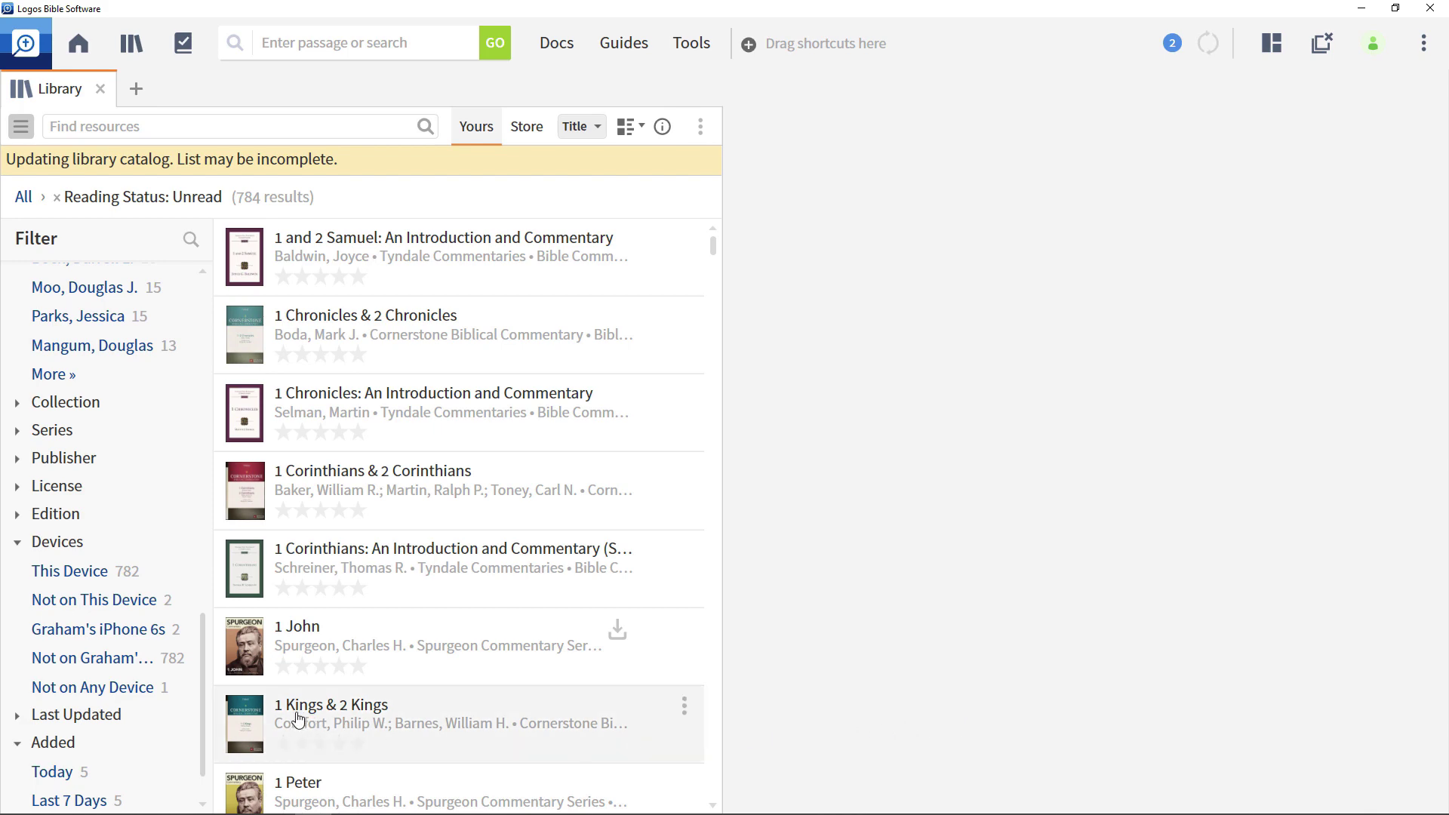
{"action": "left_click", "coordinate": [92, 688]}
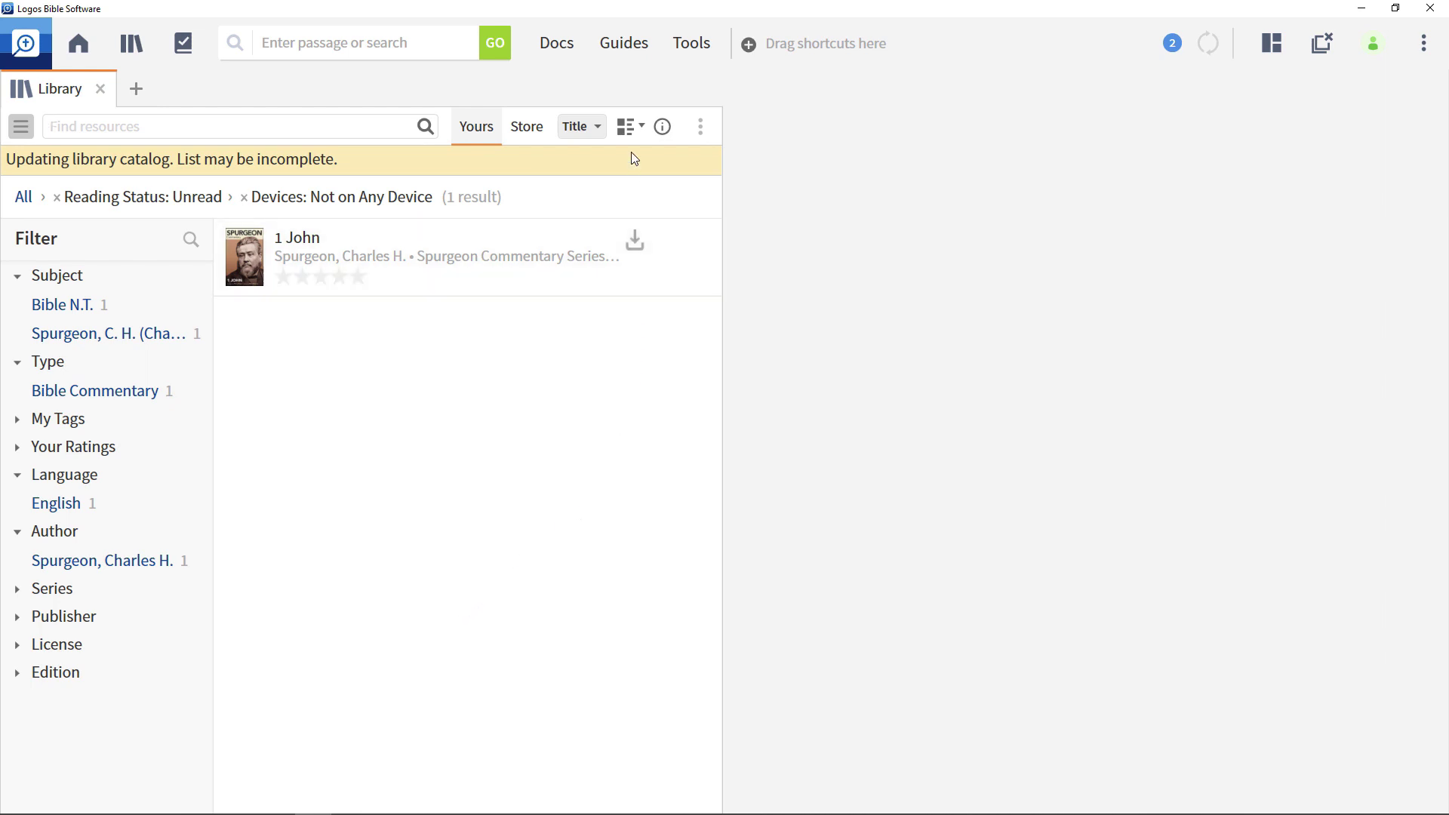
Switch the Library to Store titles sorted by Rating
{"action": "left_click", "coordinate": [525, 128]}
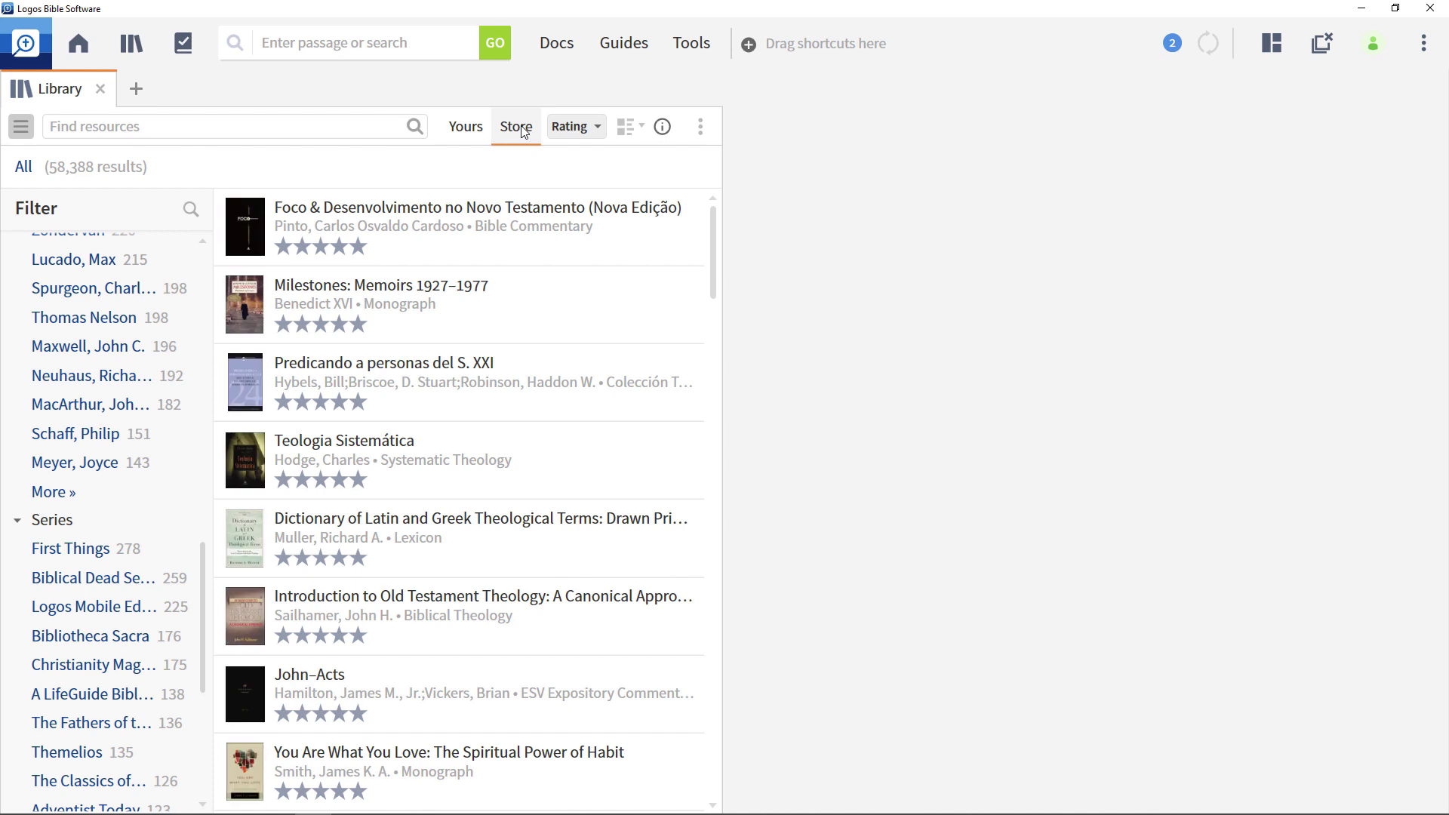
{"action": "left_click", "coordinate": [572, 134]}
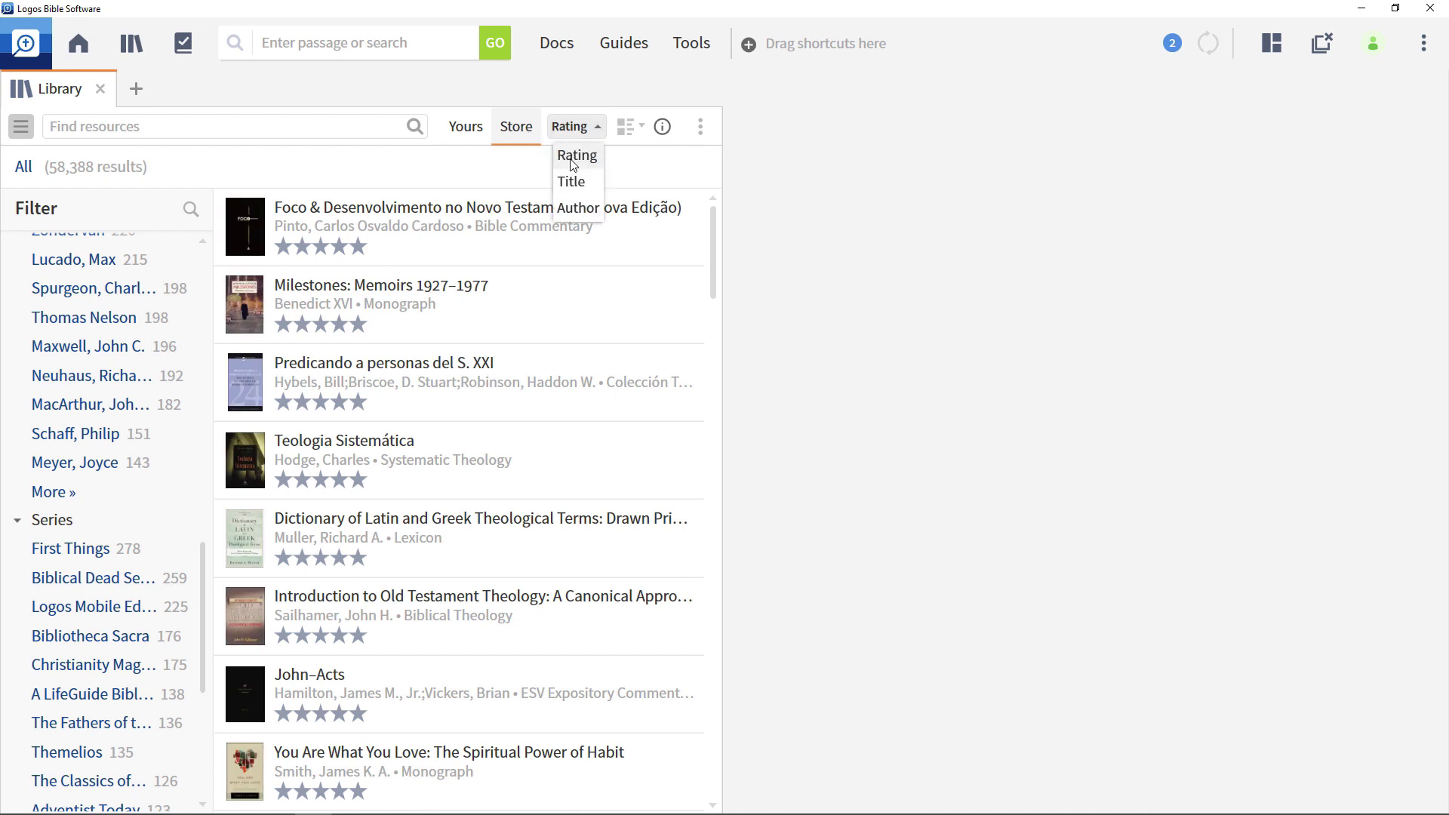
{"action": "left_click", "coordinate": [574, 158]}
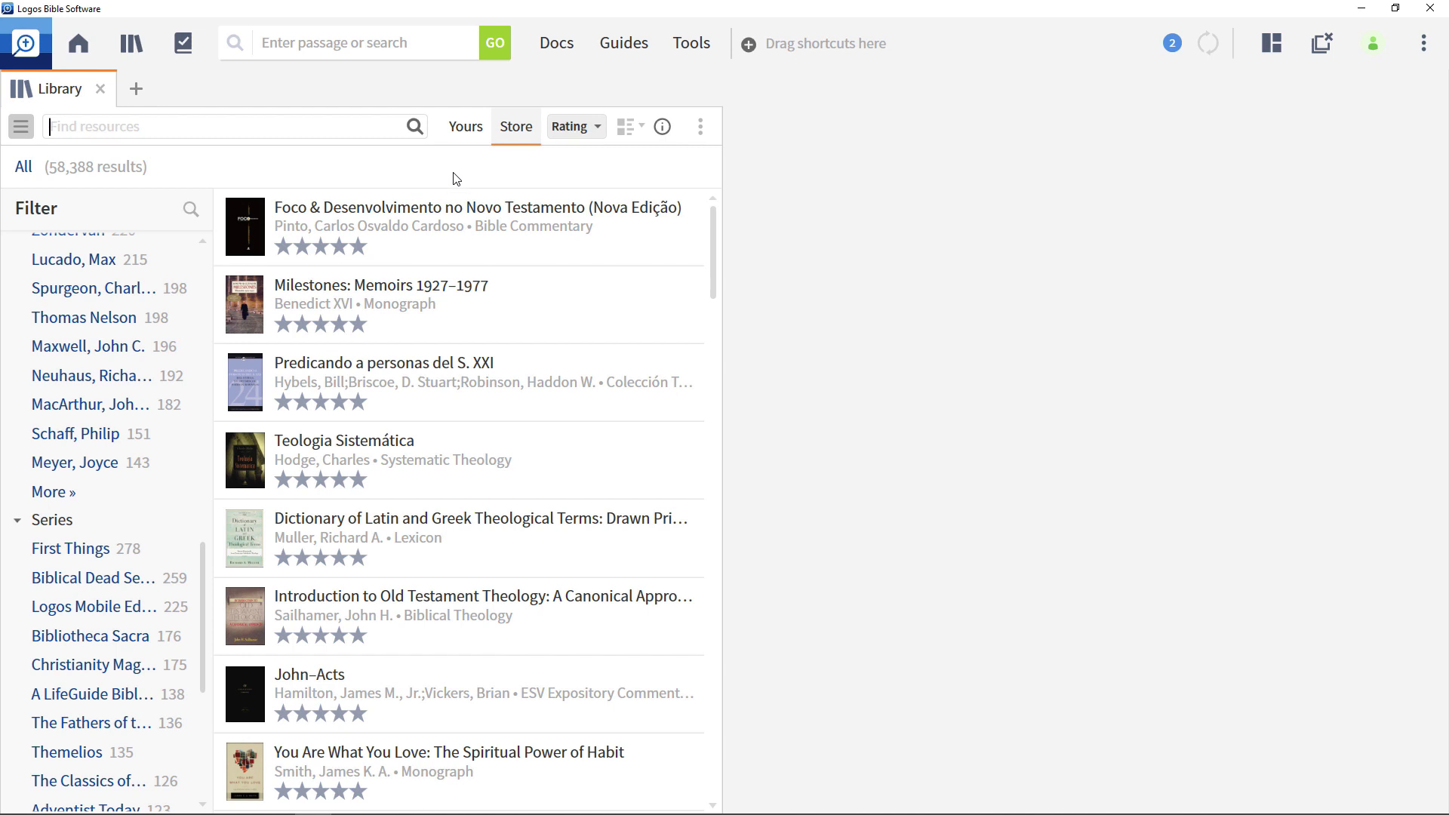
Filter Store results to Subject: Bible N.T. and Type: Bible Commentary, giving 3,051 results
{"action": "scroll", "coordinate": [144, 539], "scroll_direction": "up", "scroll_amount": 10}
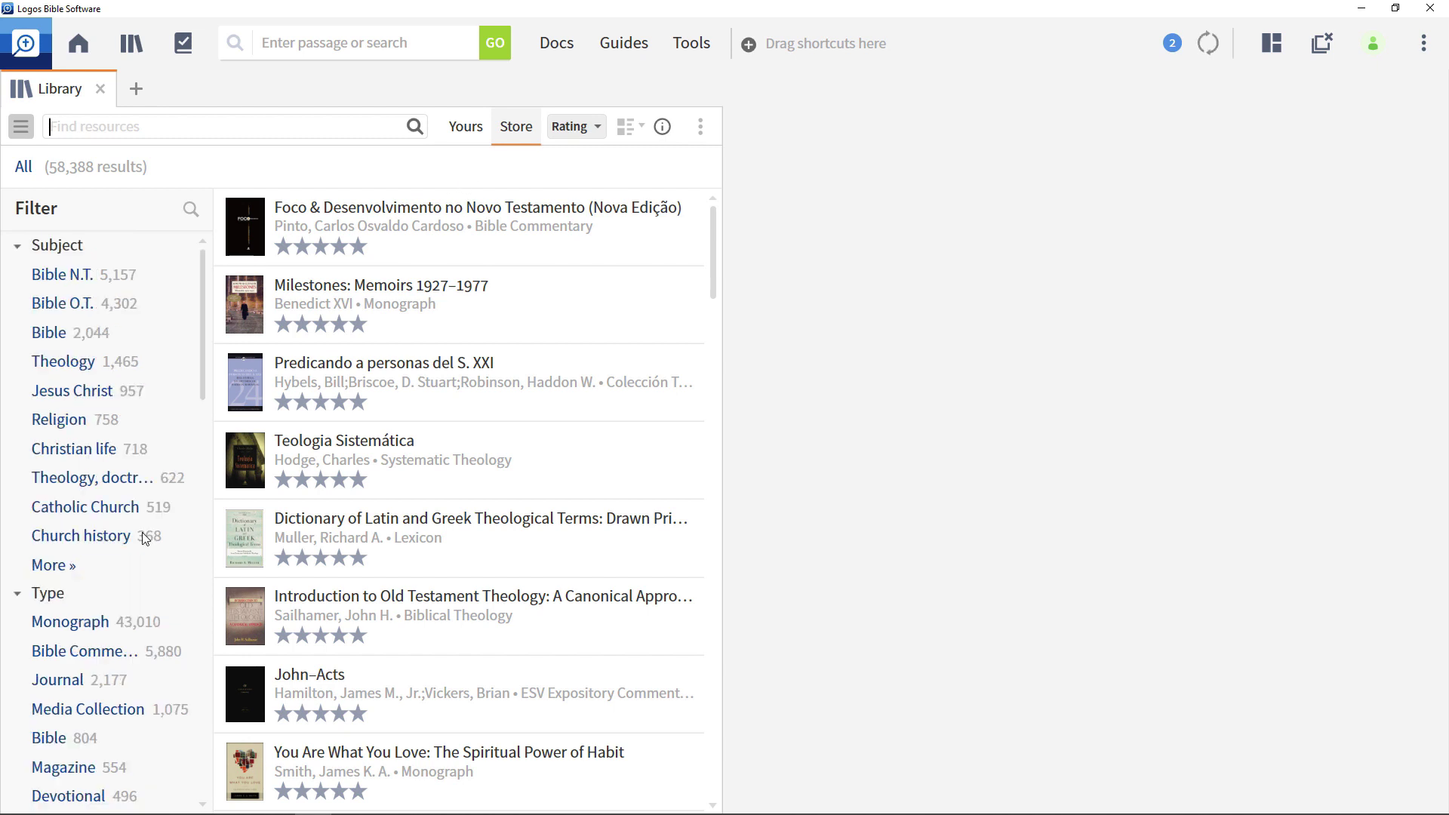
{"action": "left_click", "coordinate": [52, 275]}
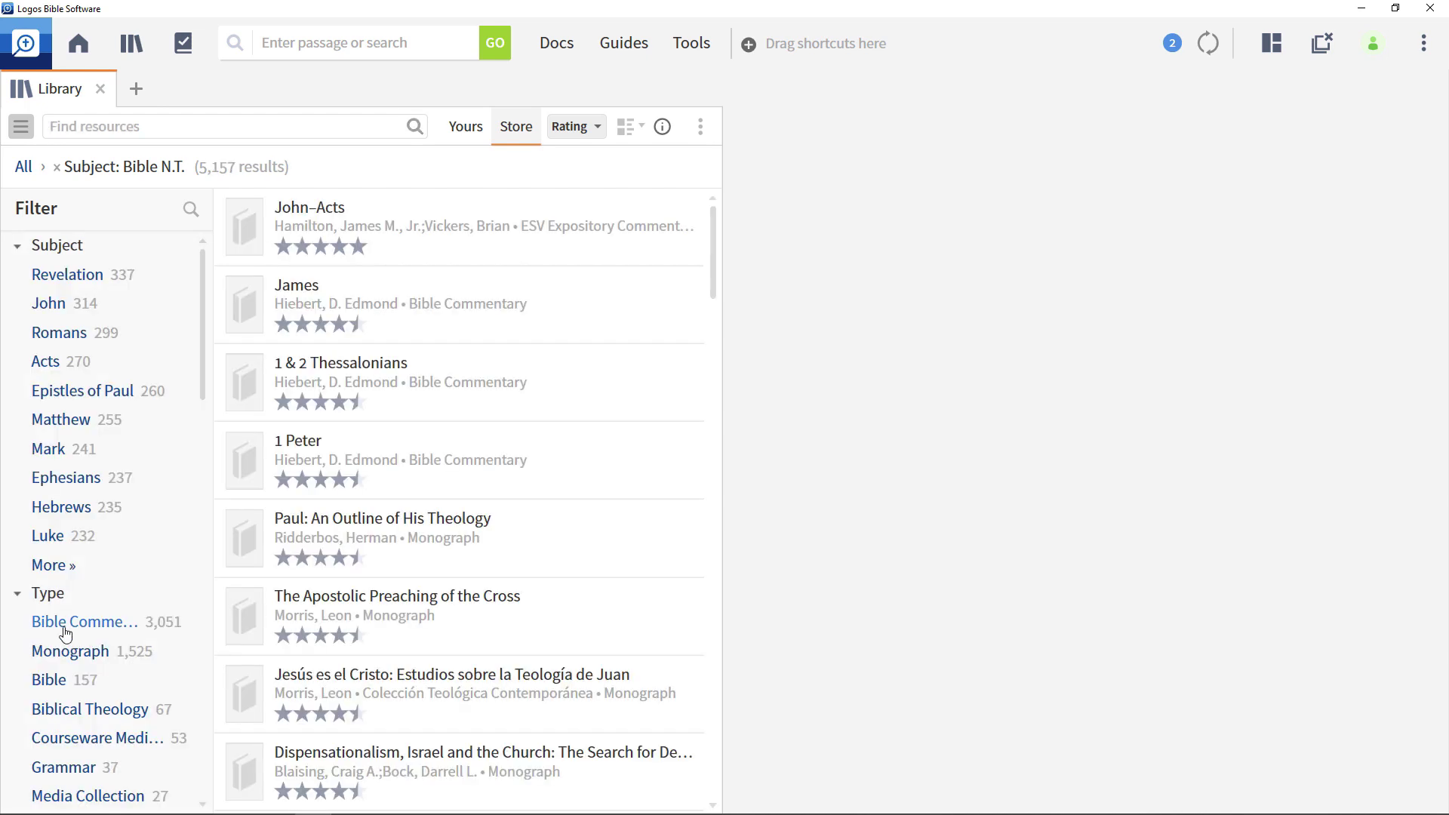
{"action": "left_click", "coordinate": [65, 629]}
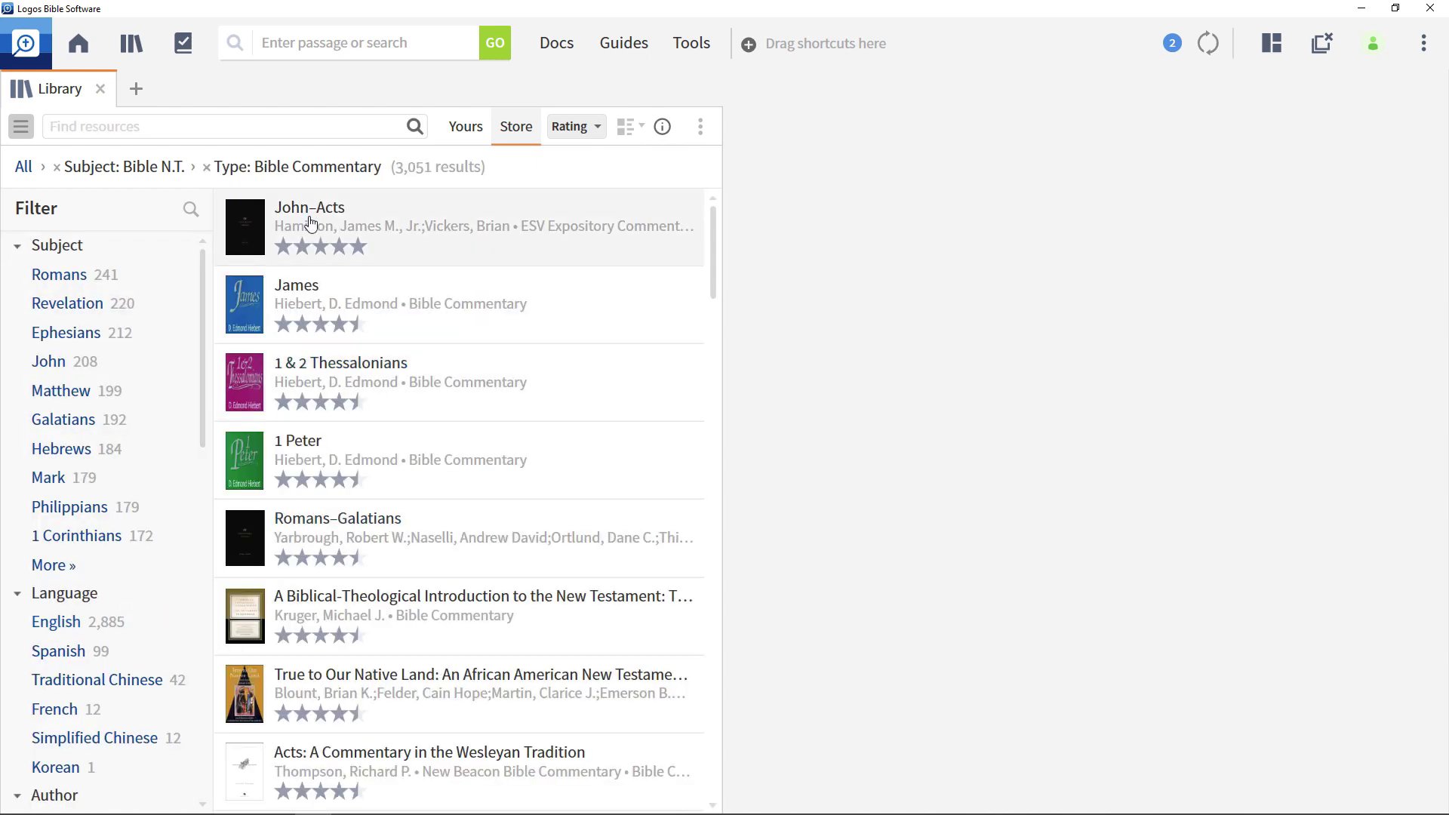
Open the store preview of John–Acts (ESV Expository Commentary, Vol. 9) from the results
{"action": "left_click", "coordinate": [310, 223]}
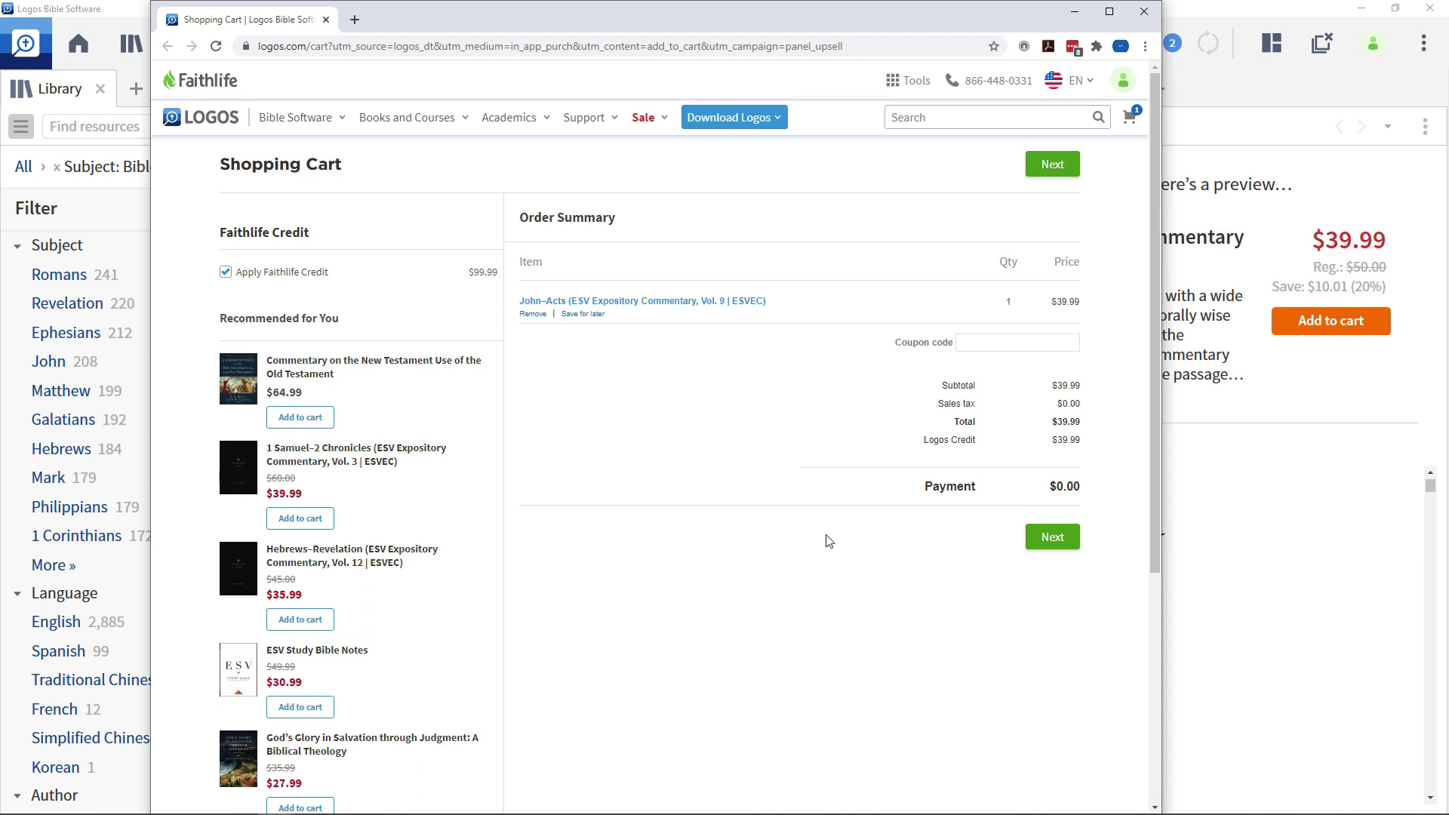
{"action": "left_click", "coordinate": [1074, 17]}
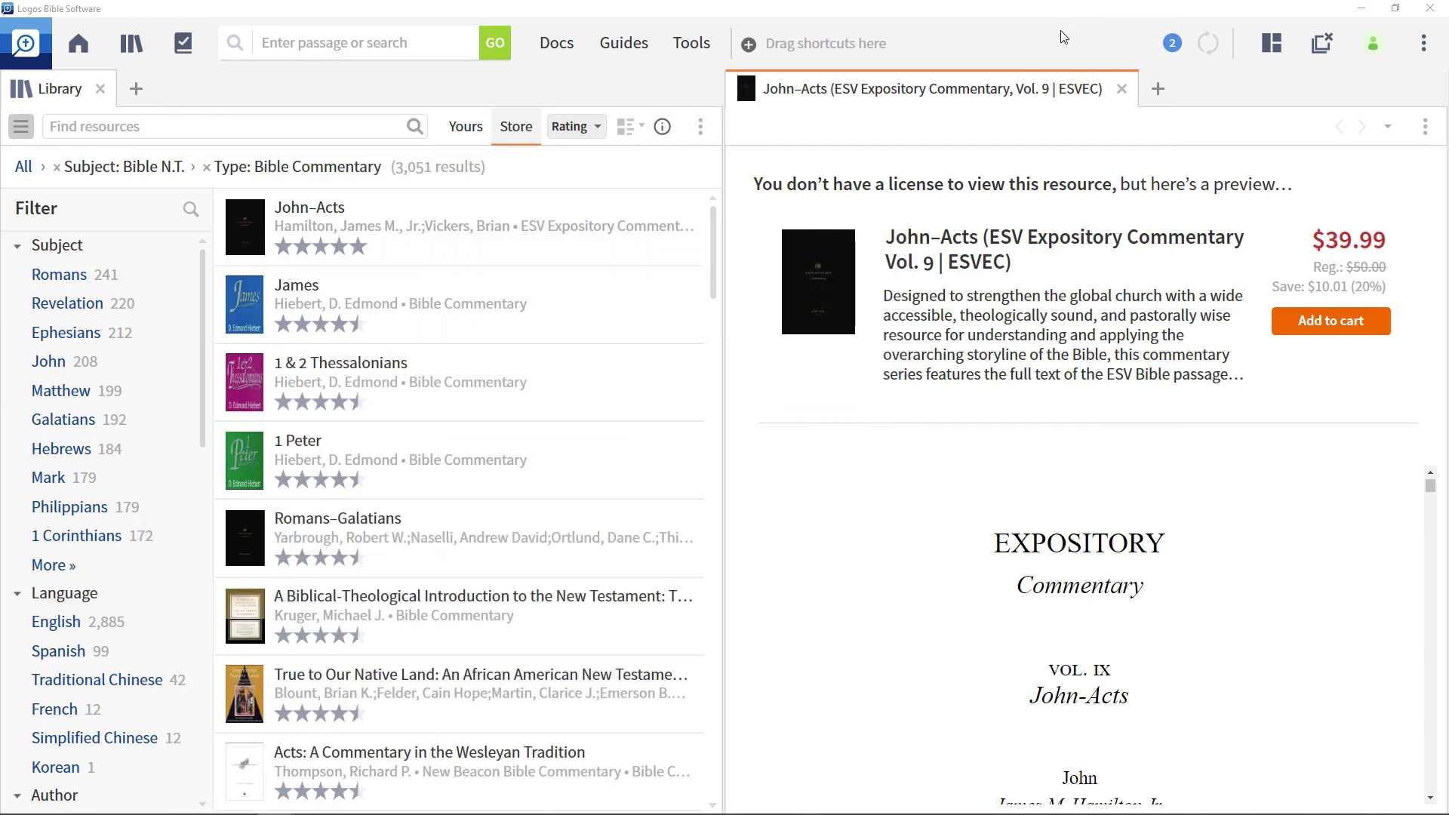